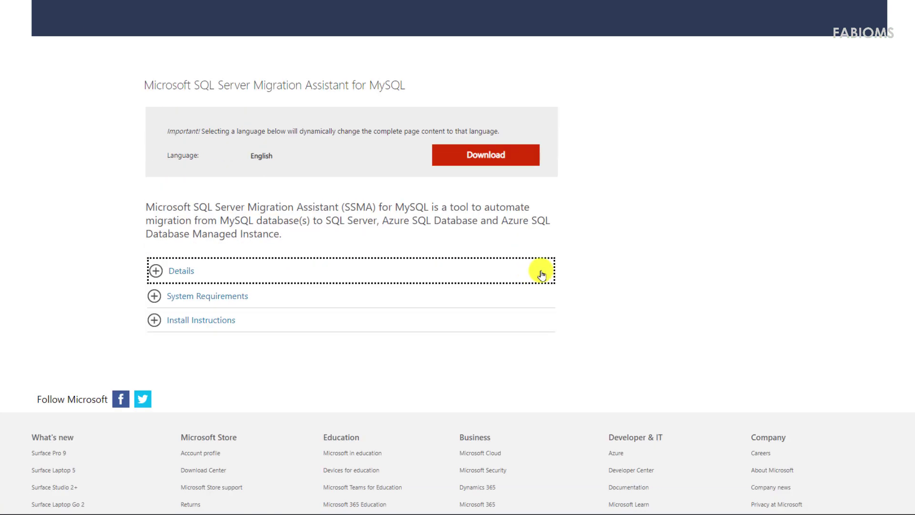
- Download the SSMAforMySQL_9.2.0.msi installer of Microsoft SQL Server Migration Assistant for MySQL
{"action": "left_click", "coordinate": [486, 153]}
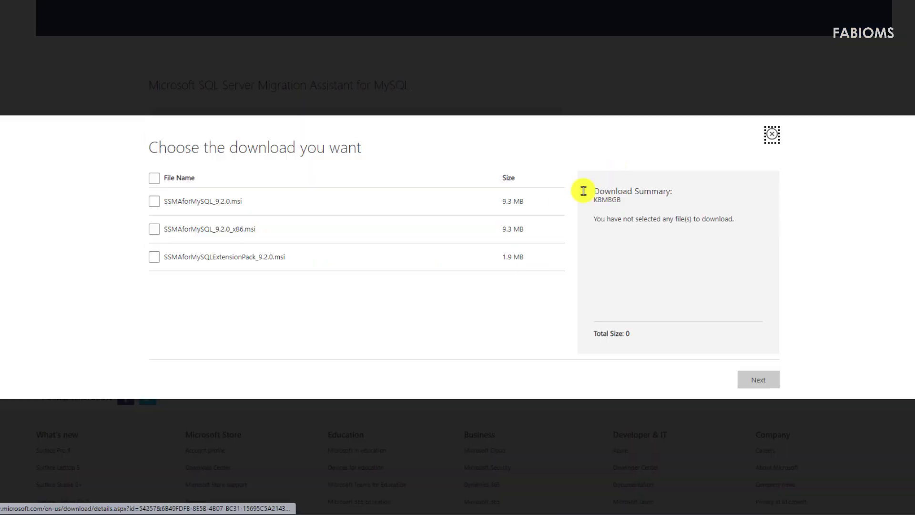
{"action": "left_click", "coordinate": [155, 202]}
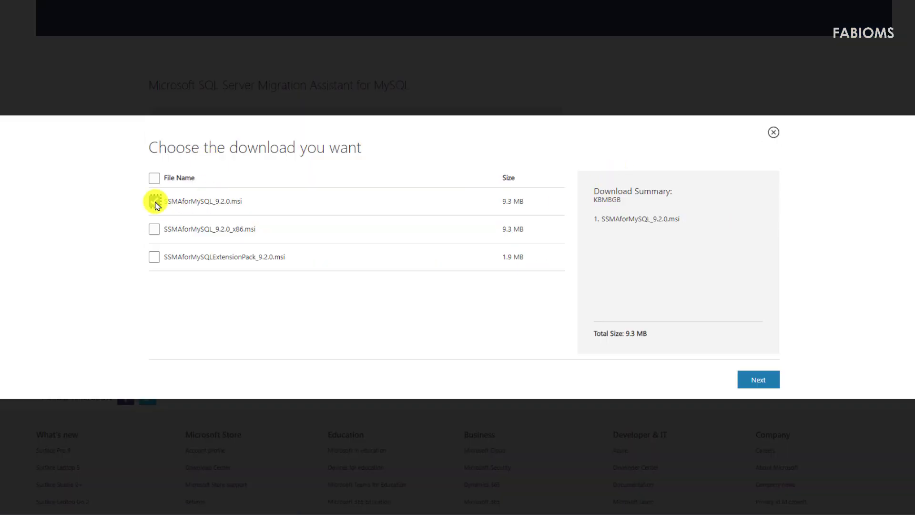
{"action": "left_click", "coordinate": [750, 375]}
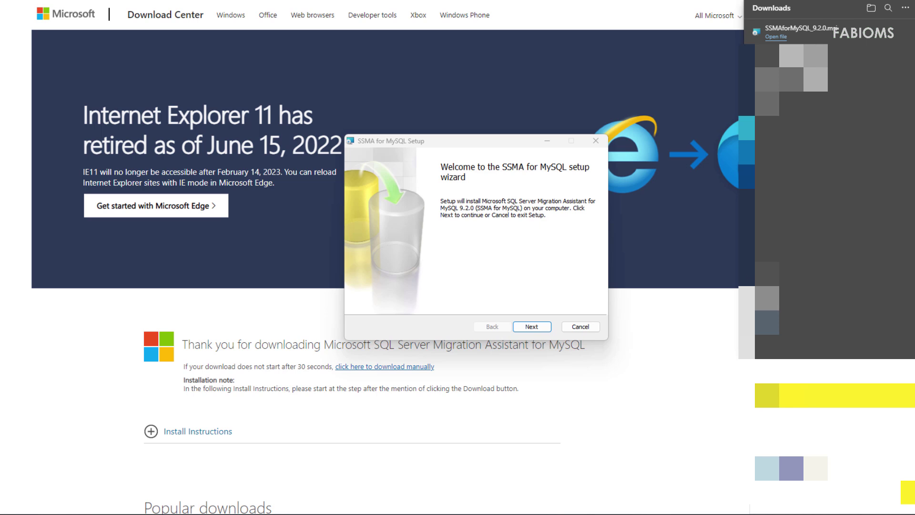
- Install SSMA for MySQL with the Typical setup type, accepting the license and proceeding without the MySQL ODBC driver
{"action": "left_click", "coordinate": [529, 328]}
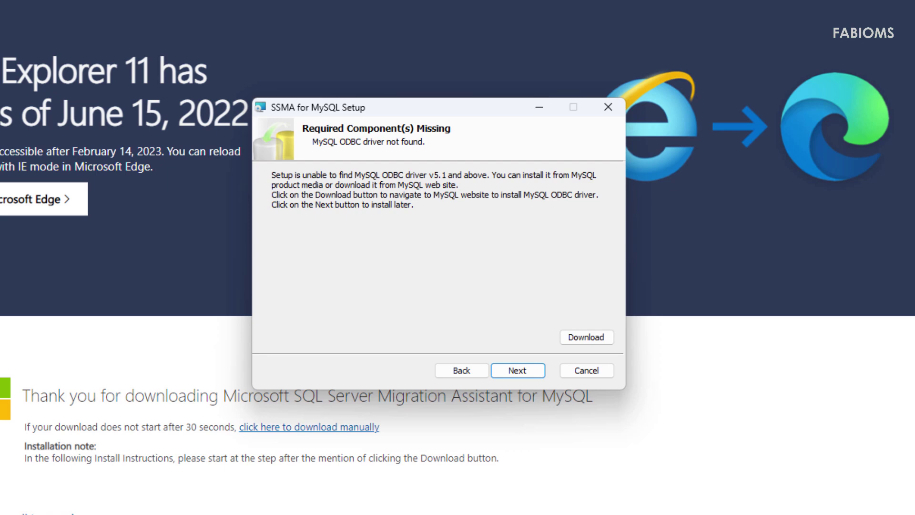
{"action": "left_click", "coordinate": [520, 371]}
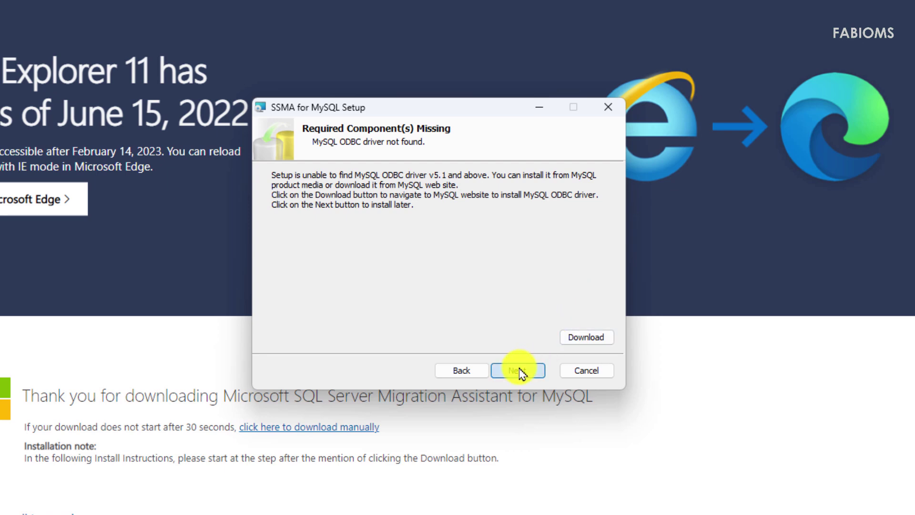
{"action": "left_click", "coordinate": [354, 325]}
{"action": "left_click", "coordinate": [525, 372]}
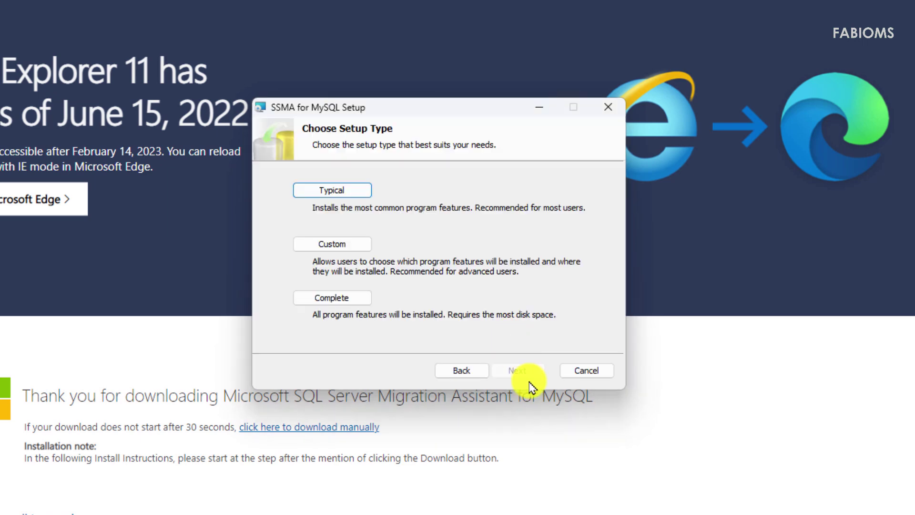
{"action": "left_click", "coordinate": [352, 193]}
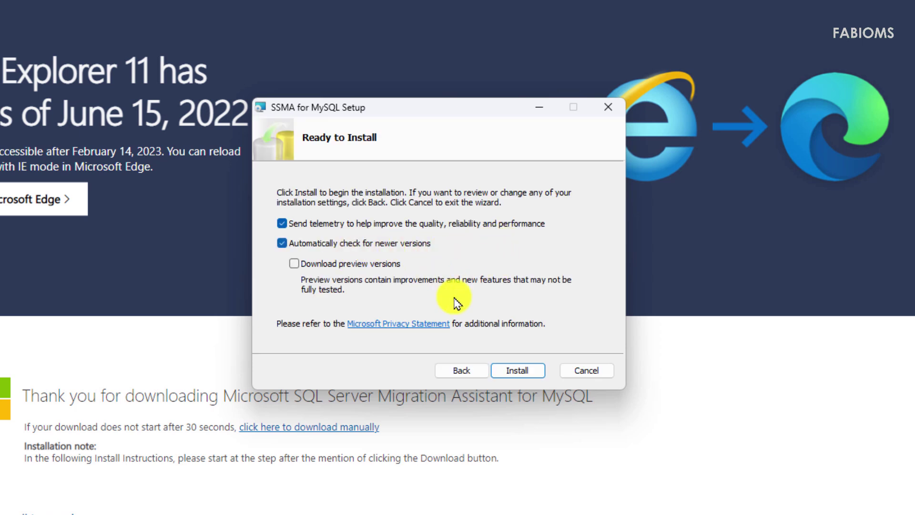
{"action": "left_click", "coordinate": [508, 371]}
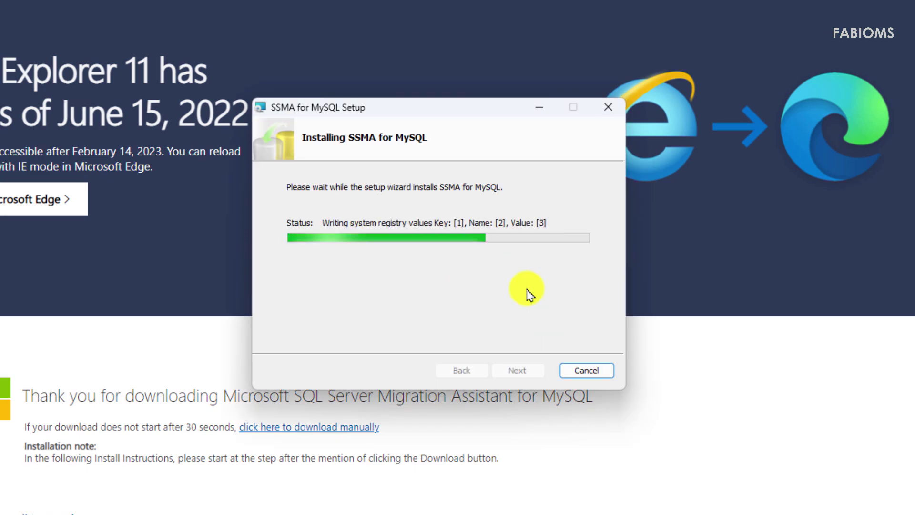
{"action": "left_click", "coordinate": [501, 367]}
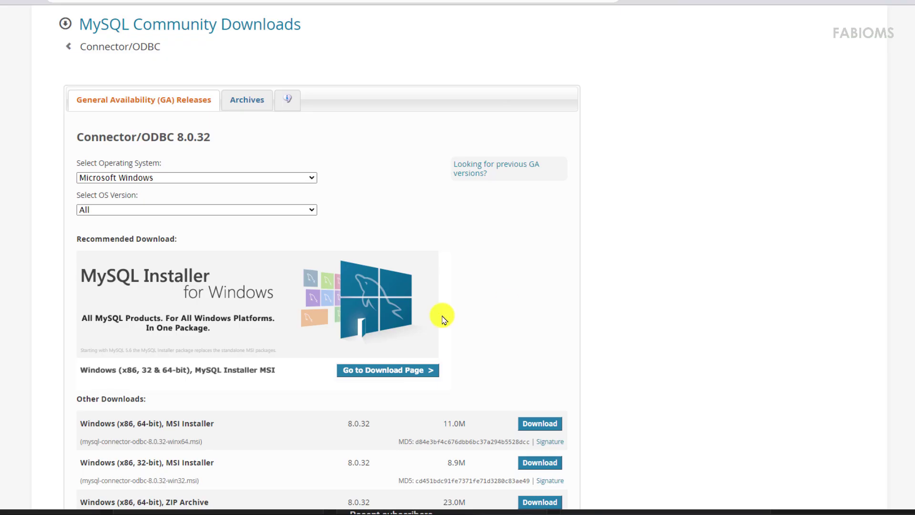
- Download the Windows (x86, 64-bit) MSI Installer of MySQL Connector/ODBC 8.0.32 and install it with the Typical setup type
{"action": "scroll", "coordinate": [319, 260], "scroll_direction": "down", "scroll_amount": 5}
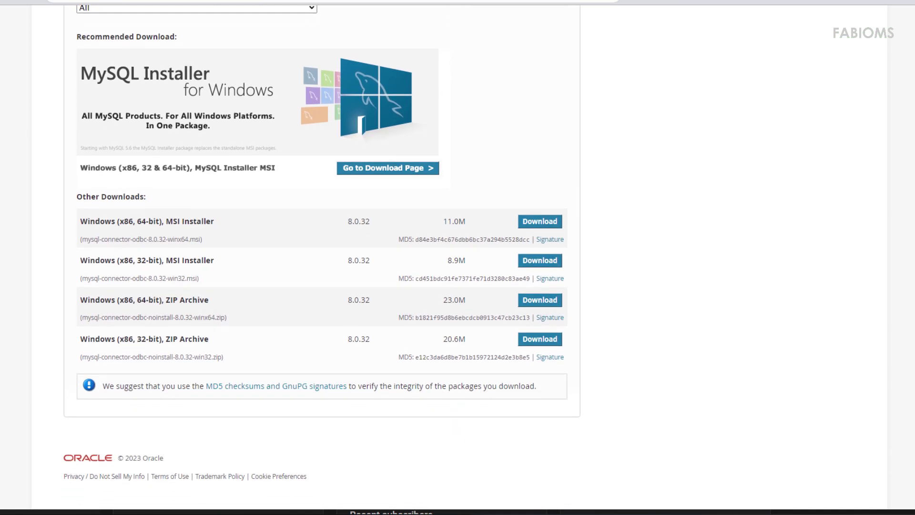
{"action": "left_click", "coordinate": [535, 226]}
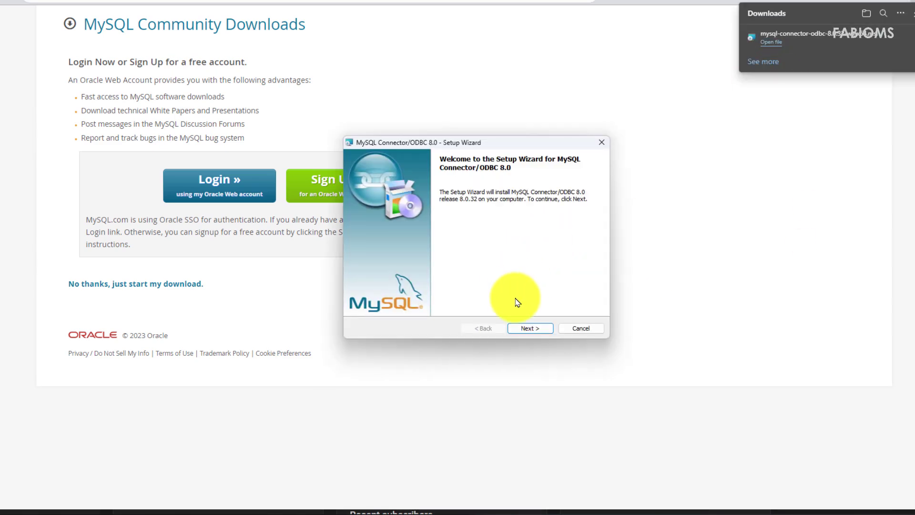
{"action": "left_click", "coordinate": [527, 328]}
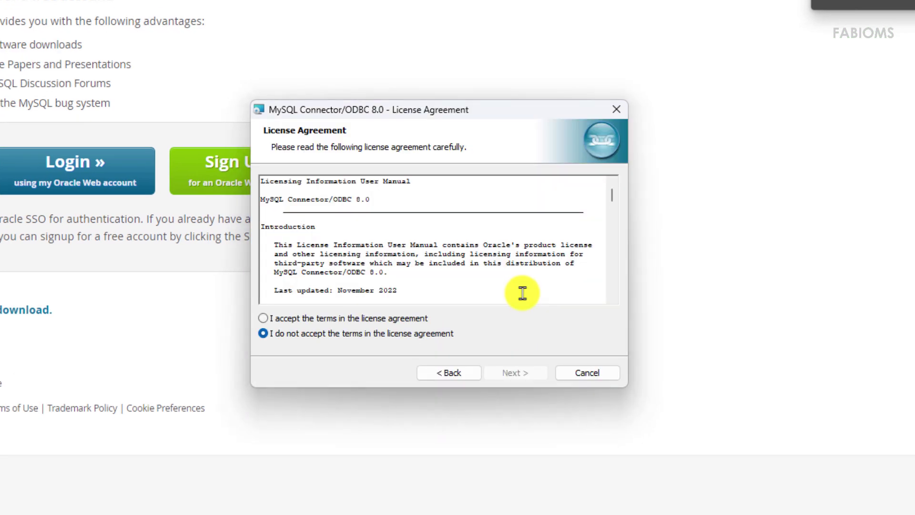
{"action": "left_click", "coordinate": [390, 318]}
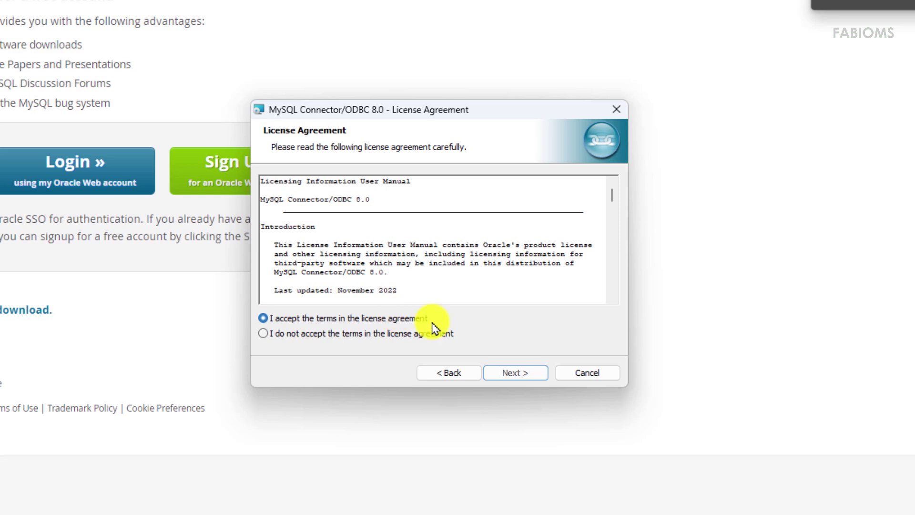
{"action": "left_click", "coordinate": [517, 374]}
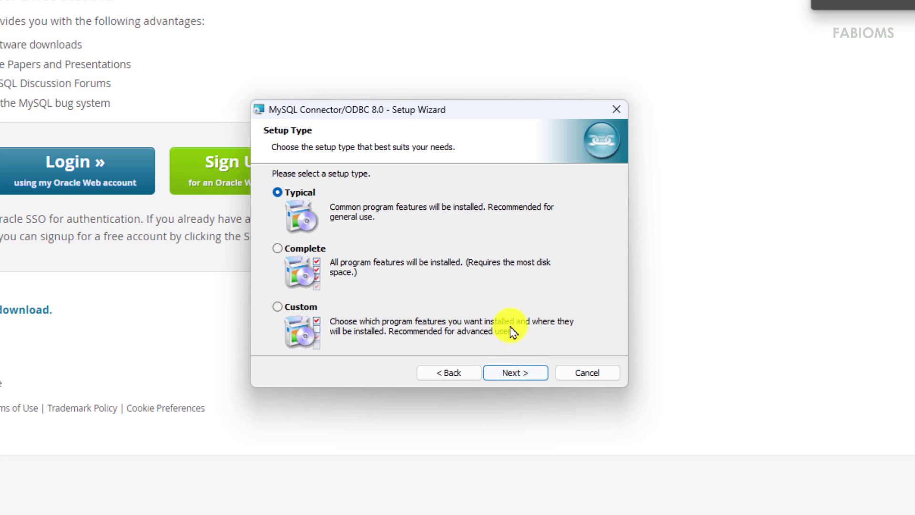
{"action": "left_click", "coordinate": [520, 374]}
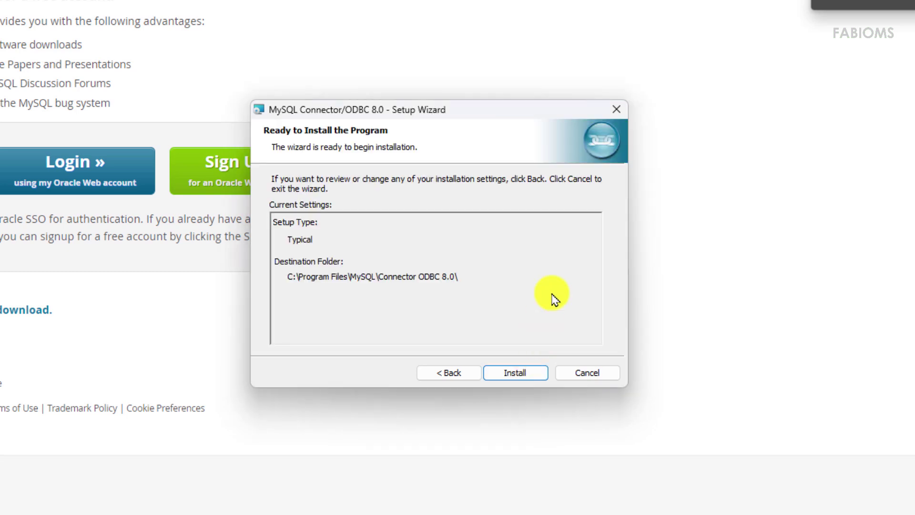
{"action": "left_click", "coordinate": [506, 374]}
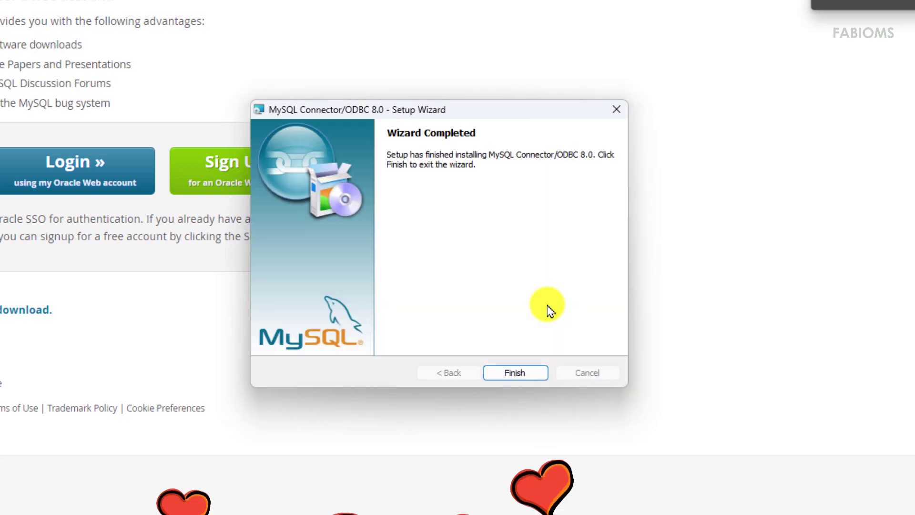
{"action": "left_click", "coordinate": [512, 373]}
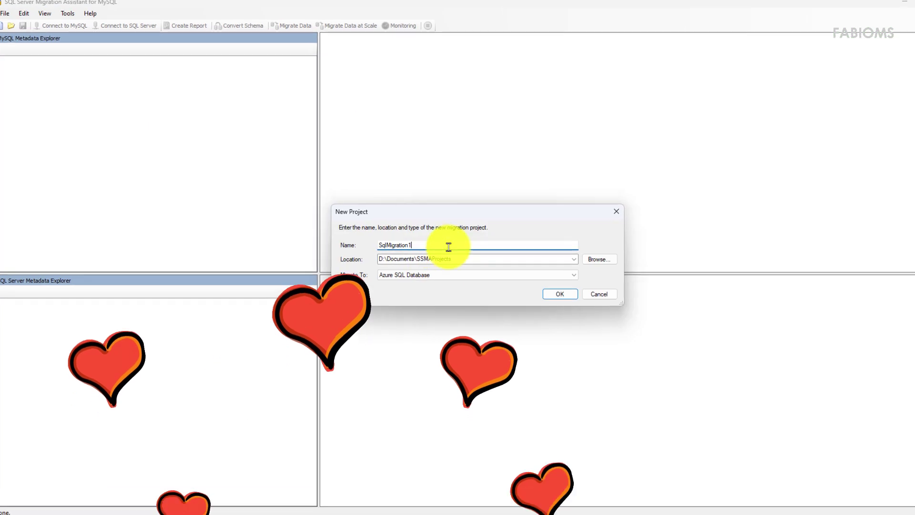
- Create a migration project named MySqlMigrationToAzureSQL in D:\Documents\SSMAProjects with Azure SQL Database as the target
{"action": "left_click", "coordinate": [353, 239]}
{"action": "type", "text": "My"}
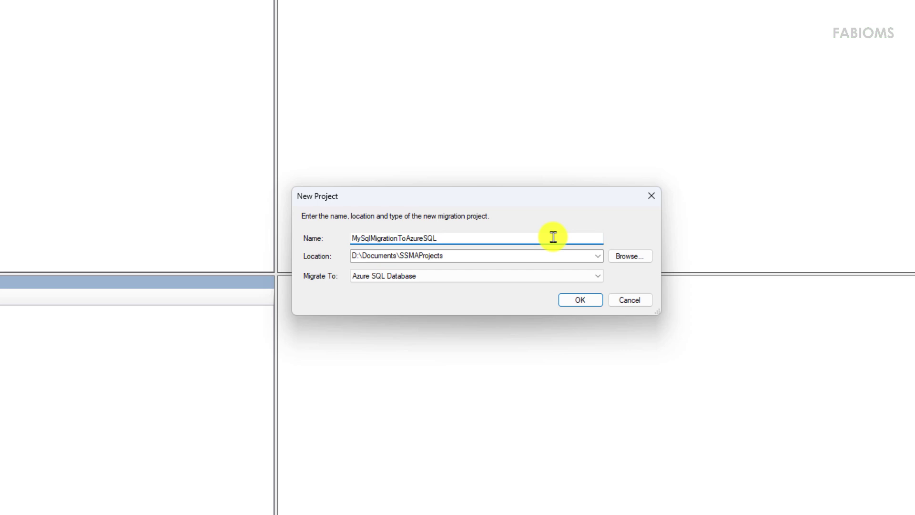
{"action": "left_click", "coordinate": [578, 301]}
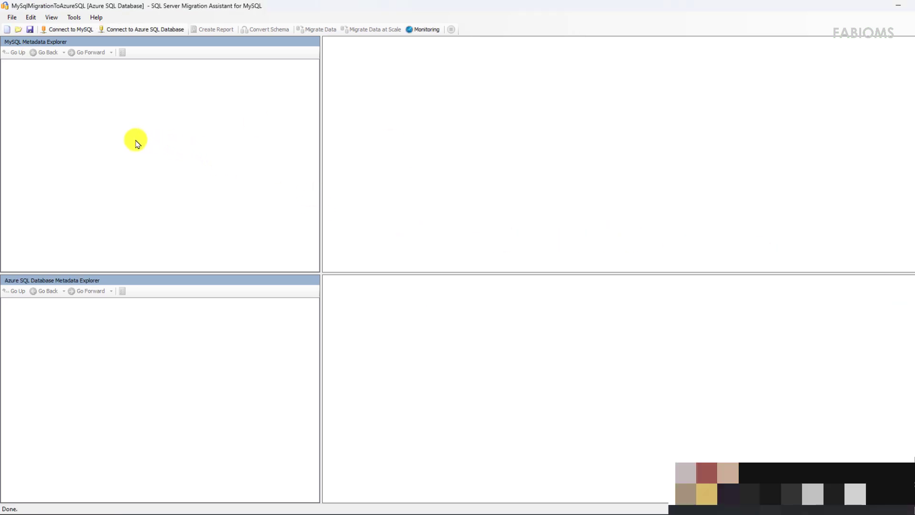
- Connect to the MySQL source in Standard mode on port 3306, entering the server name, user name and account password
{"action": "left_click", "coordinate": [77, 34]}
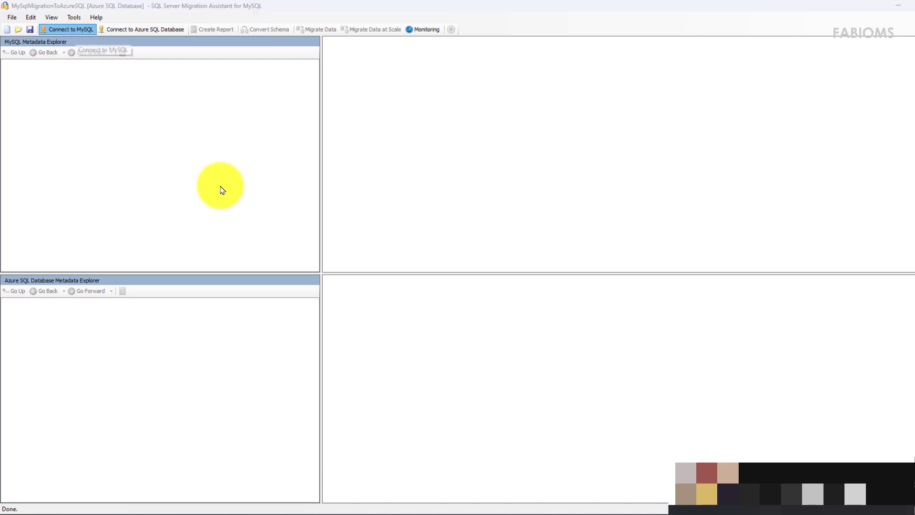
{"action": "left_click", "coordinate": [548, 222]}
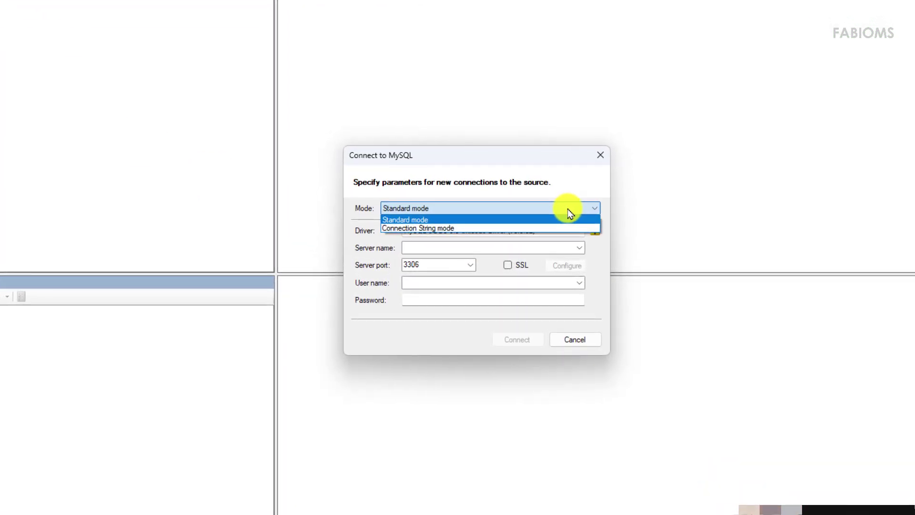
{"action": "left_click", "coordinate": [569, 212]}
{"action": "mouse_move", "coordinate": [596, 233]}
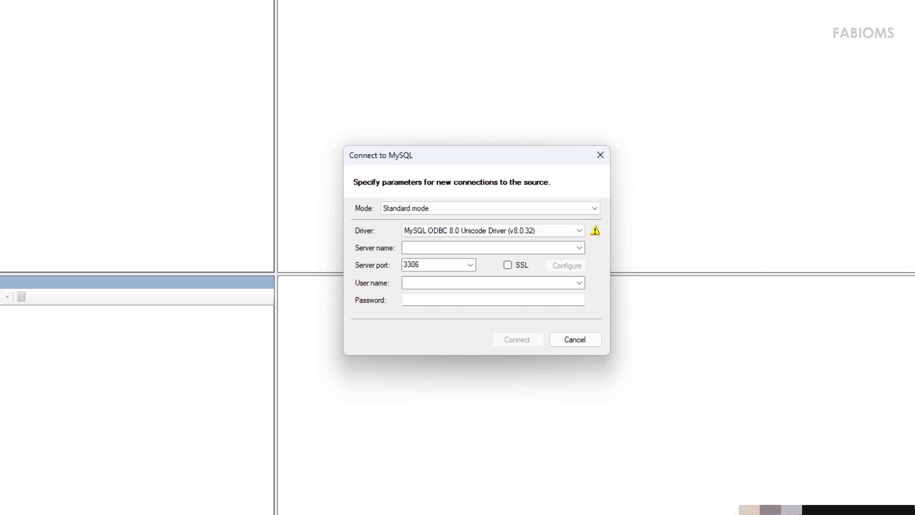
{"action": "left_click", "coordinate": [423, 247]}
{"action": "key", "text": "ctrl+v"}
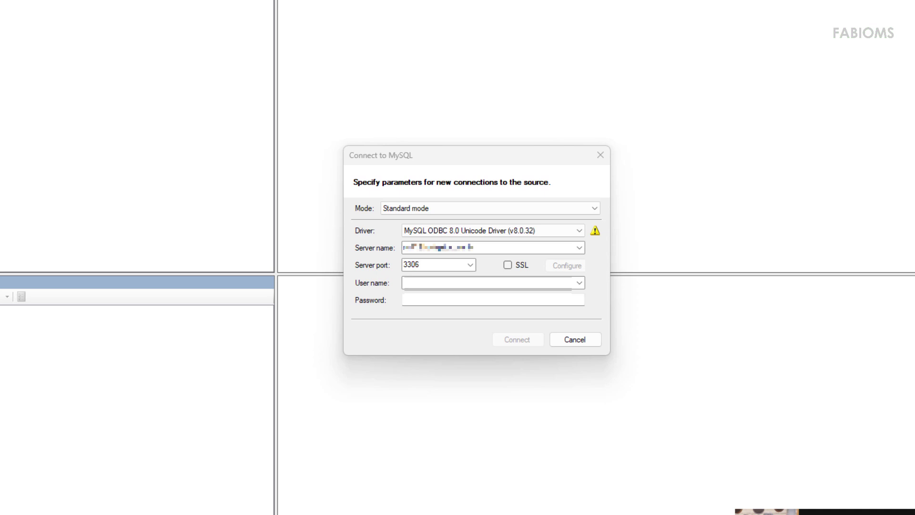
{"action": "left_click", "coordinate": [544, 289]}
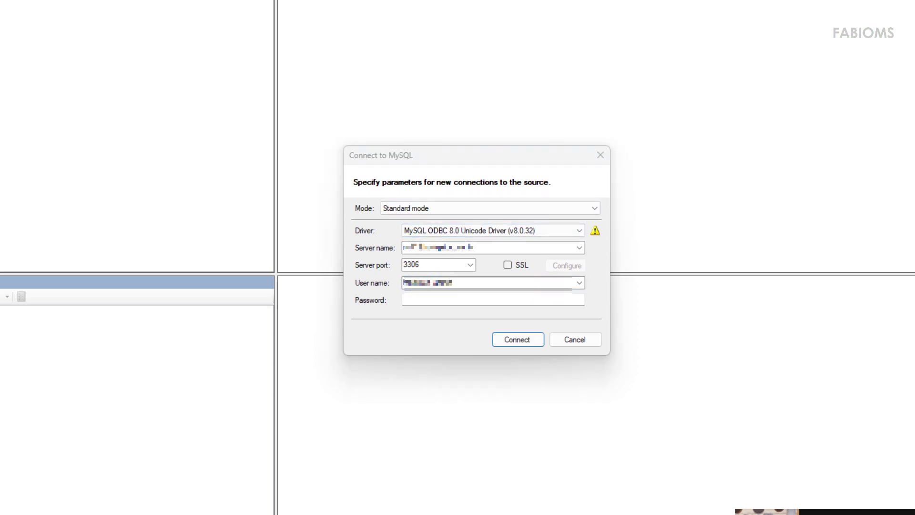
{"action": "left_click", "coordinate": [423, 299]}
{"action": "type", "text": "**********"}
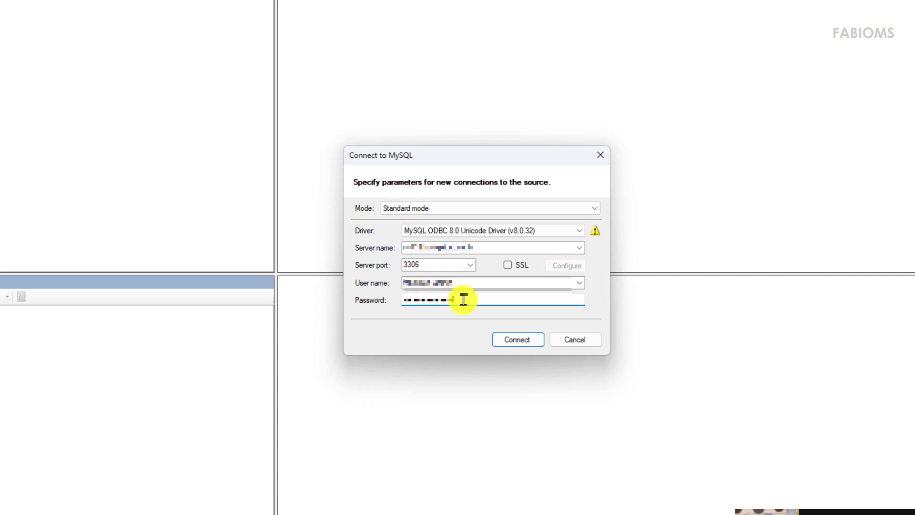
{"action": "left_click", "coordinate": [519, 340]}
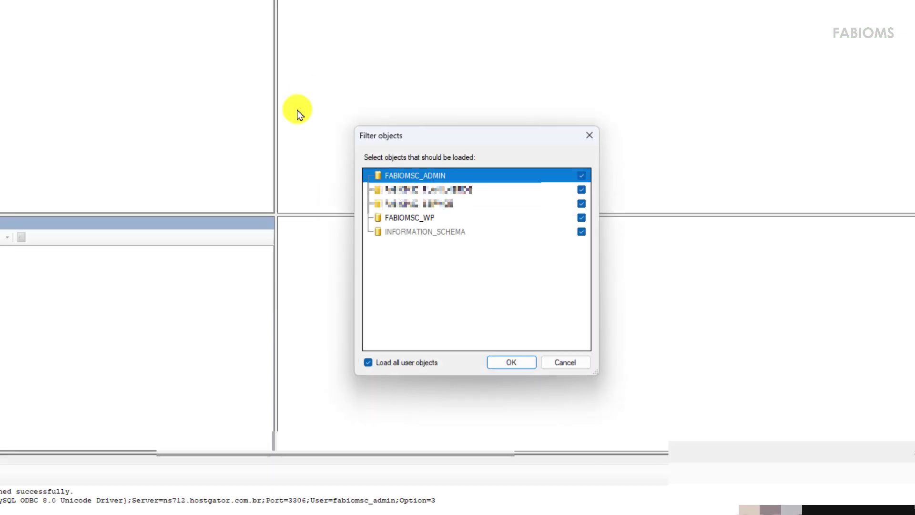
- Load only the FABIOMSC_ADMIN and INFORMATION_SCHEMA databases, excluding the other user databases
{"action": "left_click_drag", "start_coordinate": [471, 139], "coordinate": [440, 139]}
{"action": "left_click_drag", "start_coordinate": [378, 180], "coordinate": [416, 219]}
{"action": "left_click", "coordinate": [550, 189]}
{"action": "left_click", "coordinate": [551, 203]}
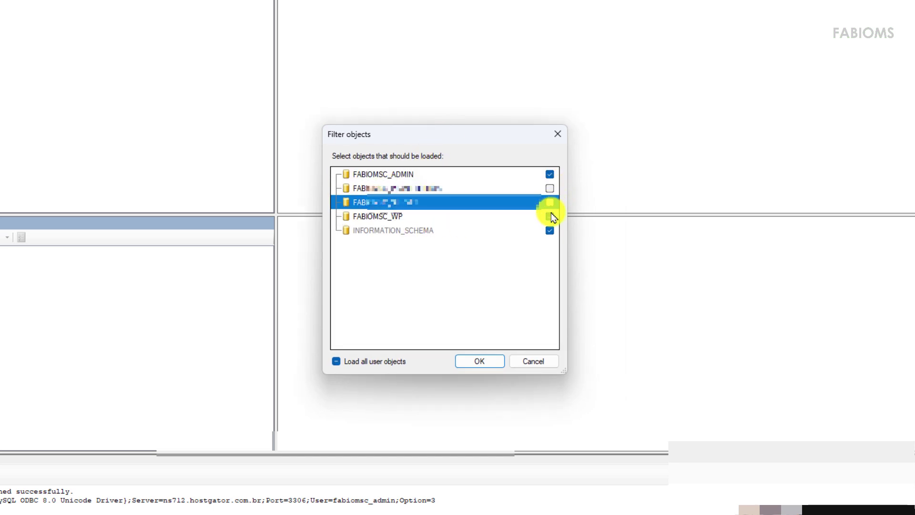
{"action": "left_click", "coordinate": [551, 216]}
{"action": "left_click", "coordinate": [543, 231]}
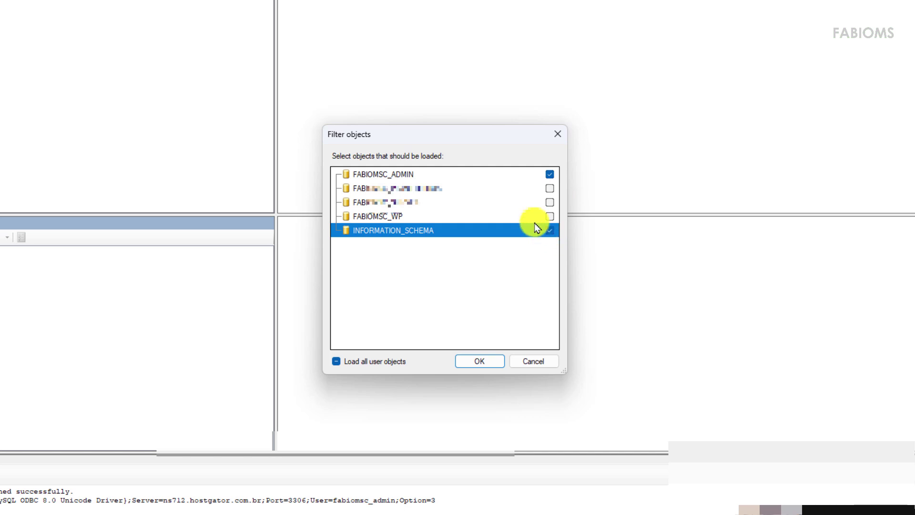
{"action": "left_click", "coordinate": [408, 174]}
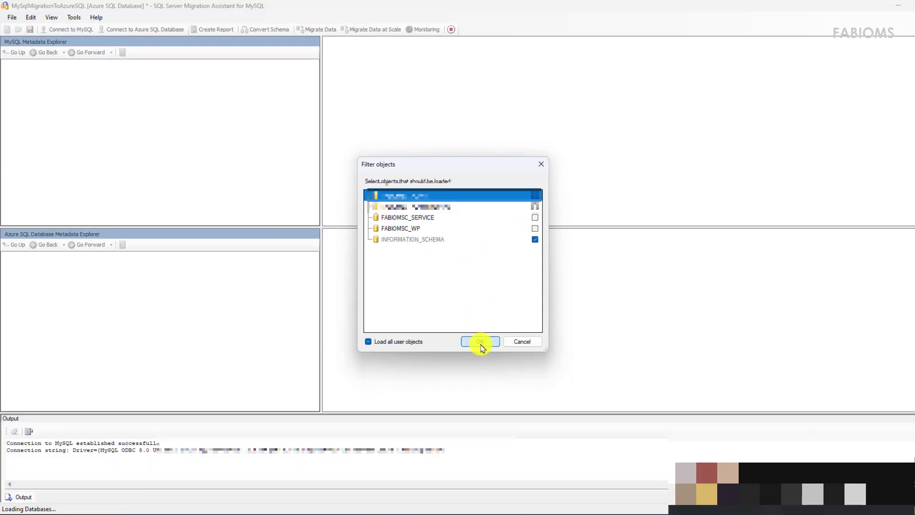
{"action": "left_click", "coordinate": [479, 361]}
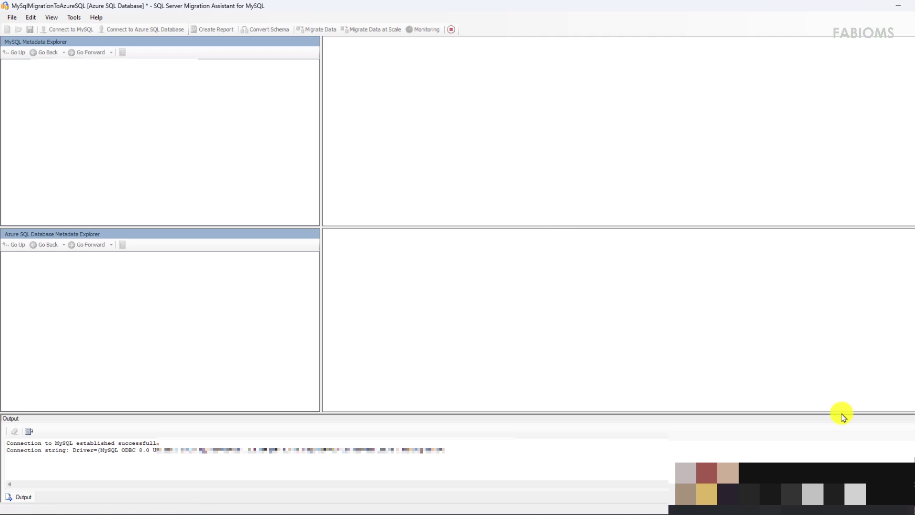
- Include the tables sp_certificates, sp_posts, sp_subscription and sp_webparts of the fabiomsc_admin database in the migration
{"action": "left_click", "coordinate": [7, 64]}
{"action": "left_click", "coordinate": [17, 72]}
{"action": "left_click", "coordinate": [26, 79]}
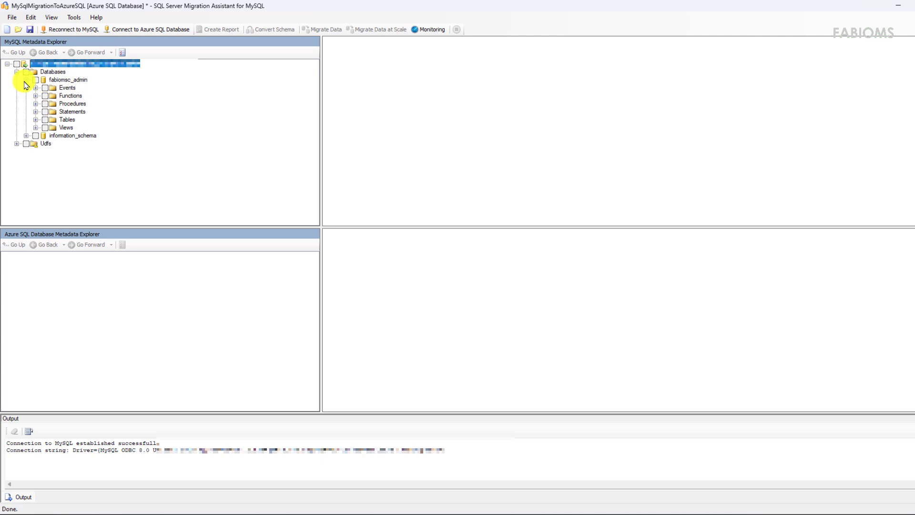
{"action": "left_click", "coordinate": [36, 119]}
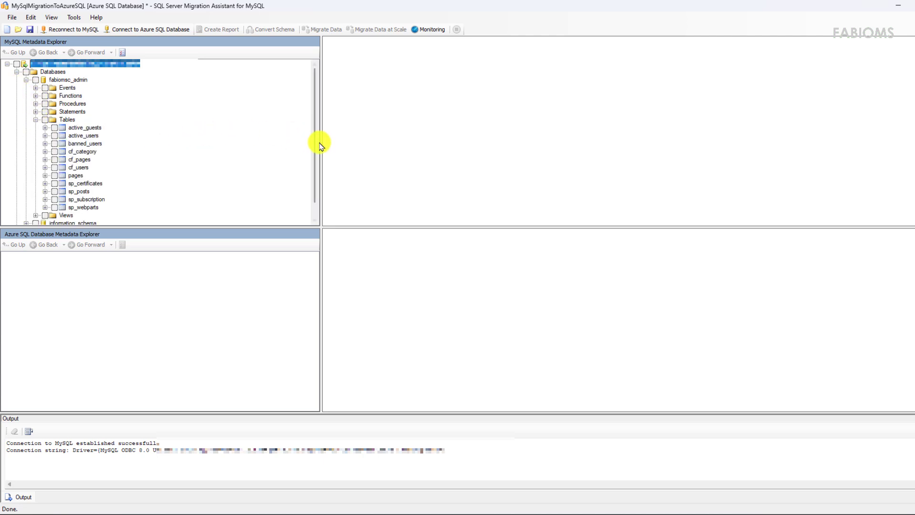
{"action": "left_click_drag", "start_coordinate": [316, 135], "coordinate": [317, 153]}
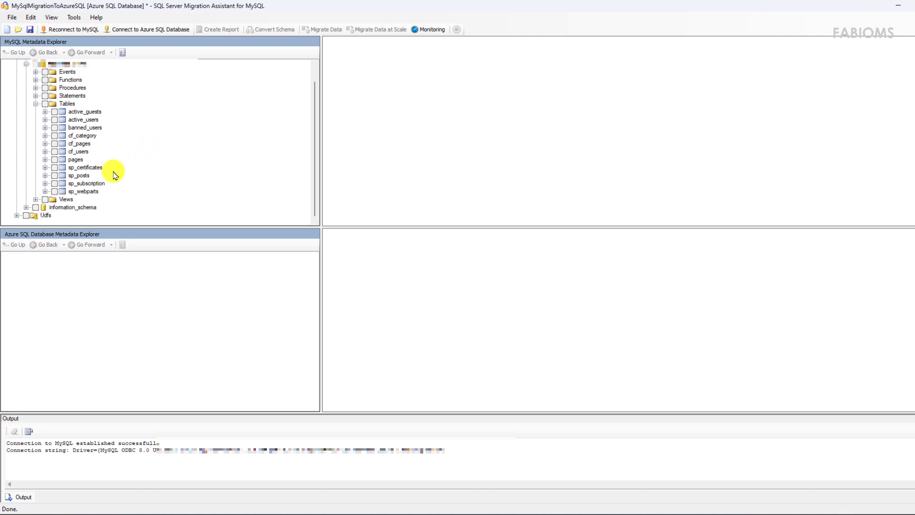
{"action": "left_click", "coordinate": [54, 168]}
{"action": "left_click", "coordinate": [54, 175]}
{"action": "left_click", "coordinate": [54, 183]}
{"action": "left_click", "coordinate": [55, 191]}
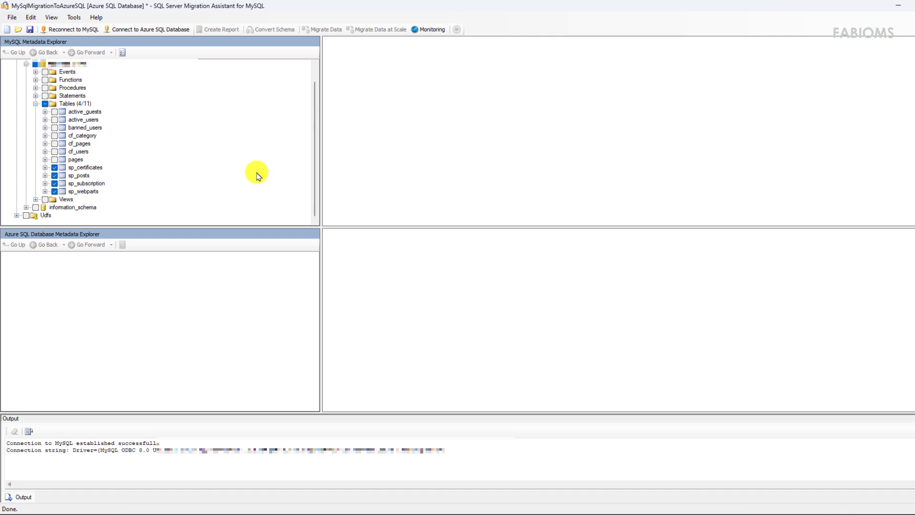
- Open the sp_certificates table and examine its columns and data types
{"action": "left_click", "coordinate": [45, 167]}
{"action": "left_click", "coordinate": [89, 167]}
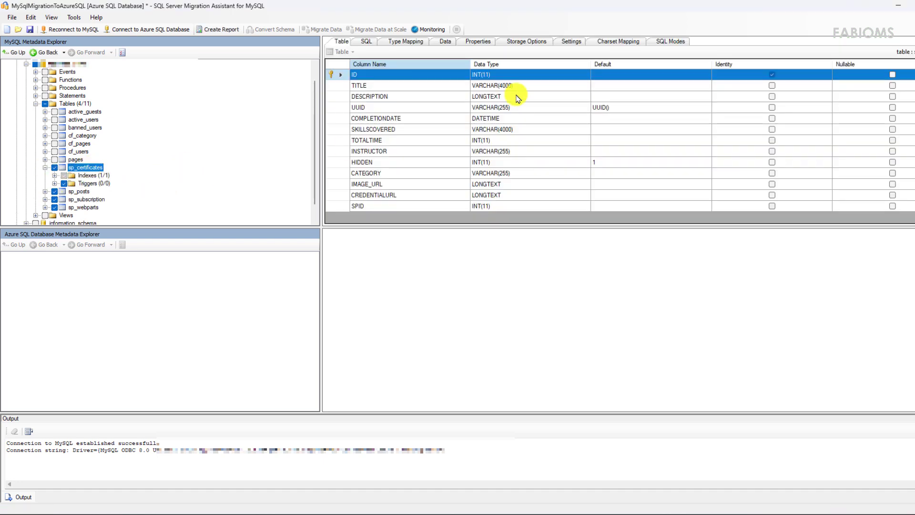
- Review the SQL definition, type mapping and data of the sp_certificates source table, returning to its column list
{"action": "left_click", "coordinate": [367, 41]}
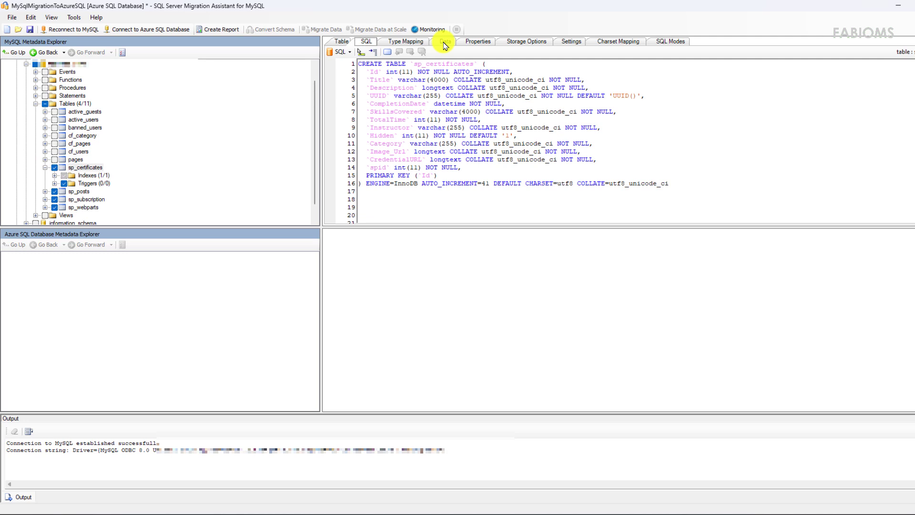
{"action": "left_click", "coordinate": [419, 42]}
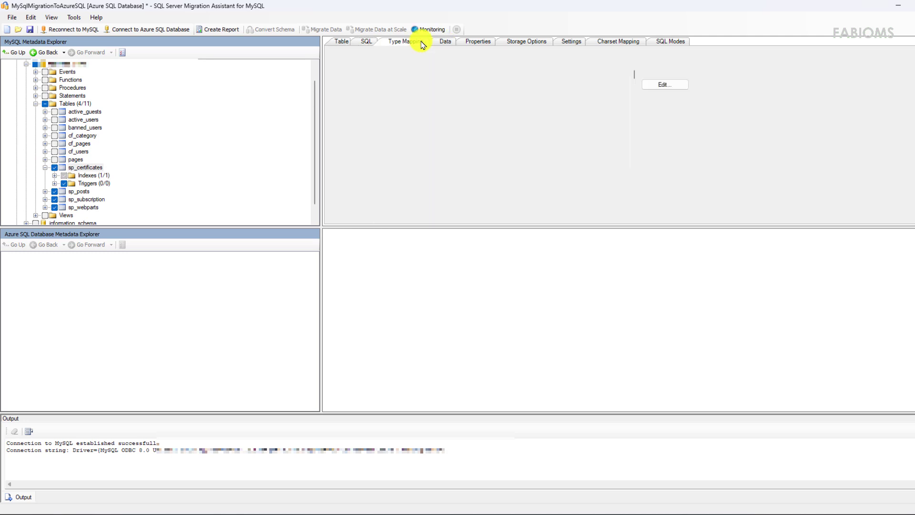
{"action": "left_click", "coordinate": [444, 42]}
{"action": "left_click", "coordinate": [341, 41]}
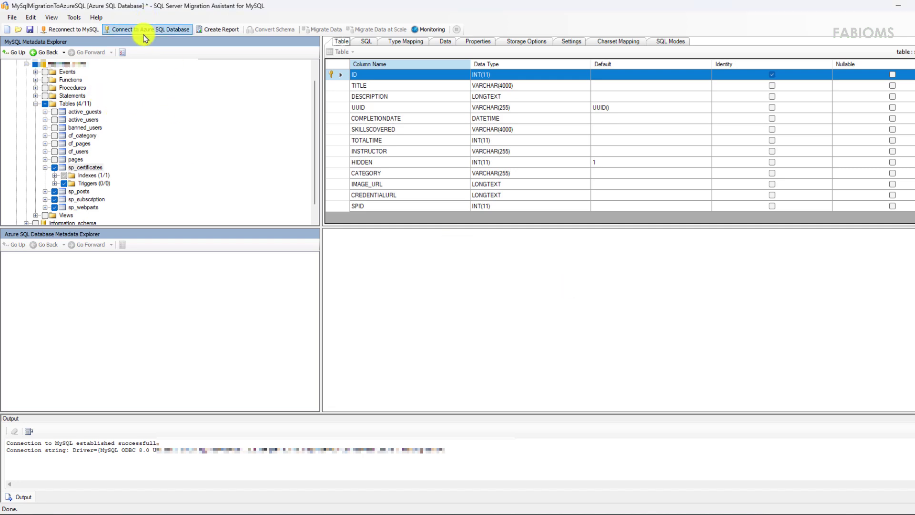
- Connect to the SANDBOX database on fabioms.database.windows.net using SQL Server Authentication, entering the user name and account password
{"action": "left_click", "coordinate": [128, 29]}
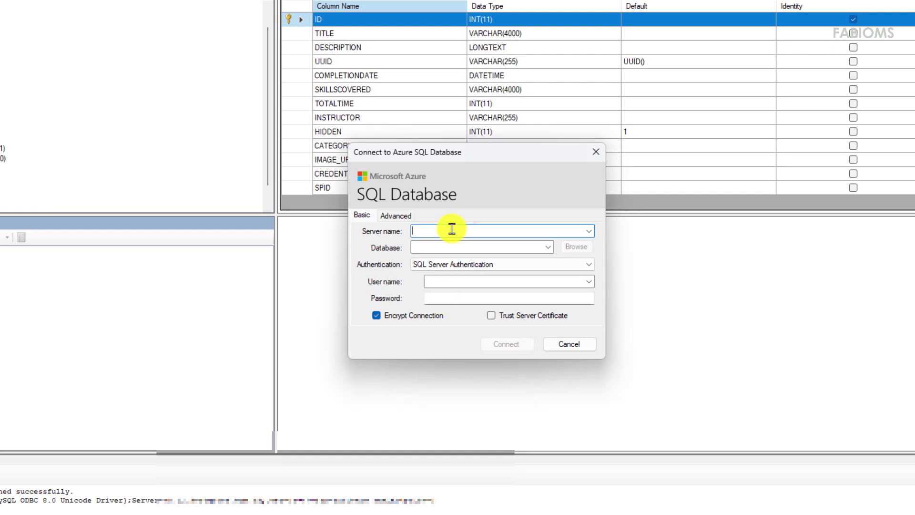
{"action": "type", "text": "fabioms.database.windows.net"}
{"action": "left_click", "coordinate": [488, 282]}
{"action": "type", "text": "fabi"}
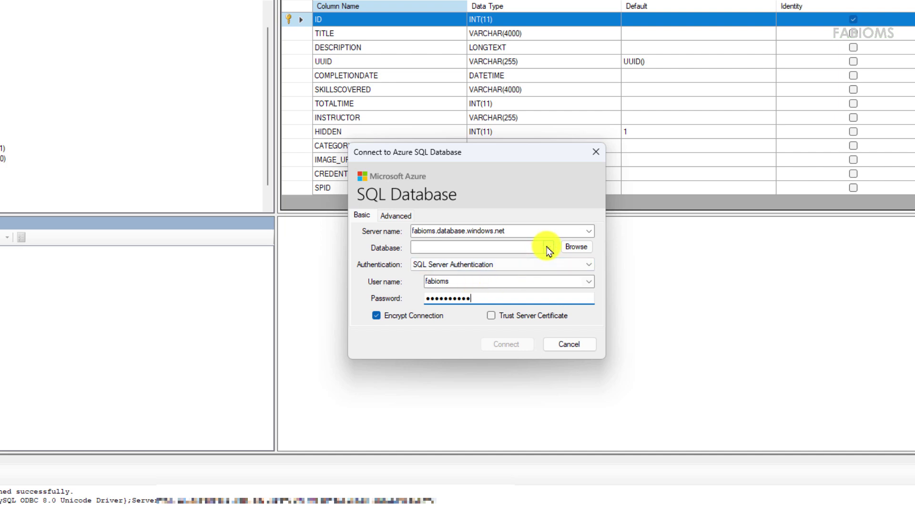
{"action": "left_click", "coordinate": [505, 249]}
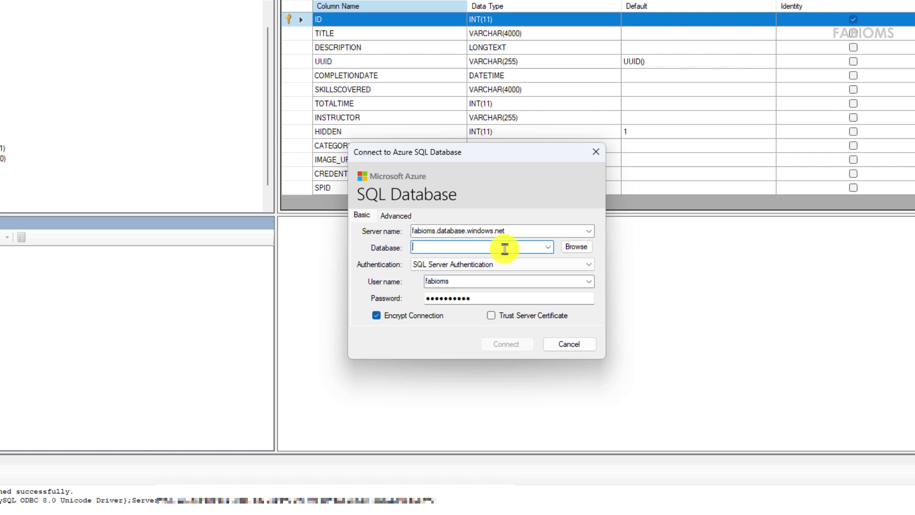
{"action": "type", "text": "SANDBOX"}
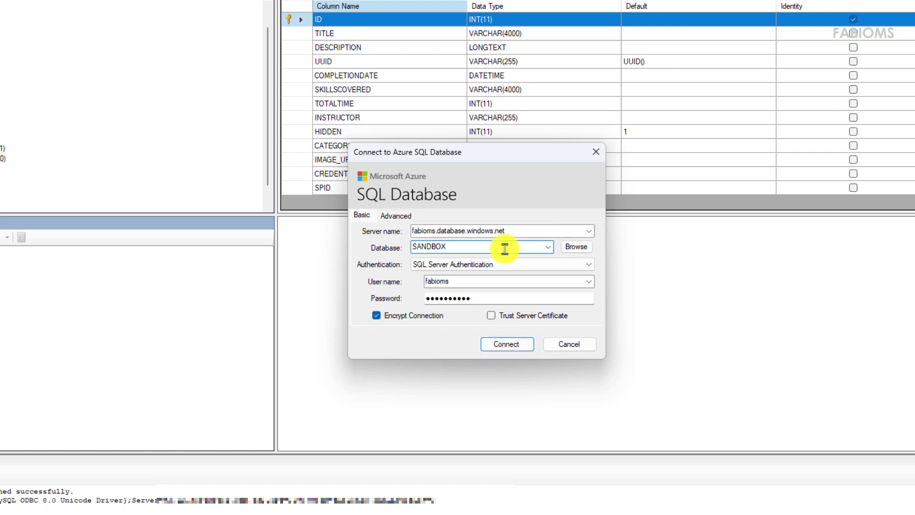
{"action": "left_click", "coordinate": [500, 348]}
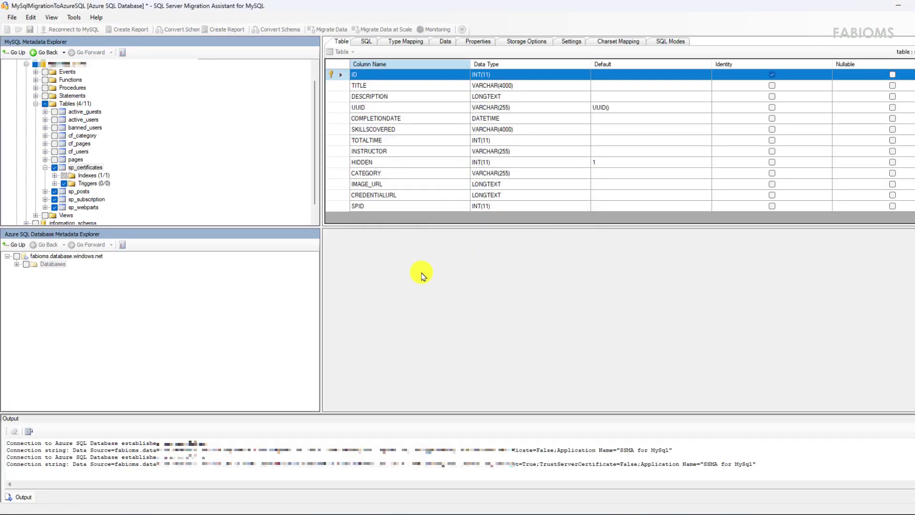
- Expand the SANDBOX database down to its dbo schema and look through the existing tables
{"action": "double_click", "coordinate": [33, 264]}
{"action": "left_click", "coordinate": [27, 272]}
{"action": "left_click", "coordinate": [36, 288]}
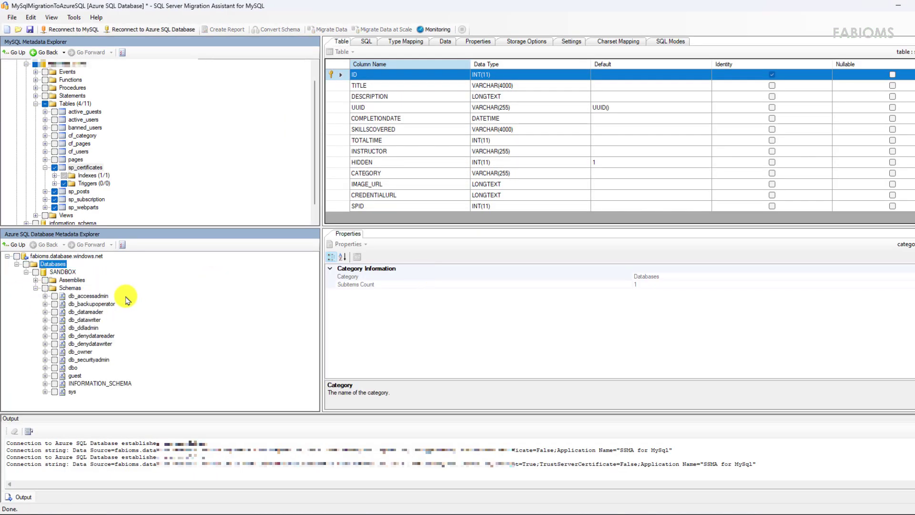
{"action": "left_click", "coordinate": [45, 368]}
{"action": "double_click", "coordinate": [86, 367]}
{"action": "scroll", "coordinate": [118, 358], "scroll_direction": "down", "scroll_amount": 2}
{"action": "scroll", "coordinate": [91, 367], "scroll_direction": "down", "scroll_amount": 3}
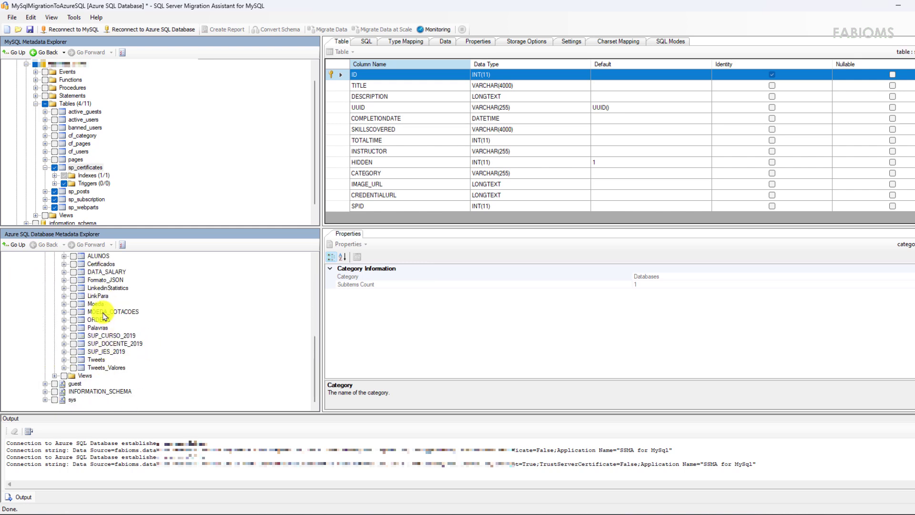
- View the data of the target table MOEDA_COTACOES and collapse the dbo schema
{"action": "left_click", "coordinate": [107, 310]}
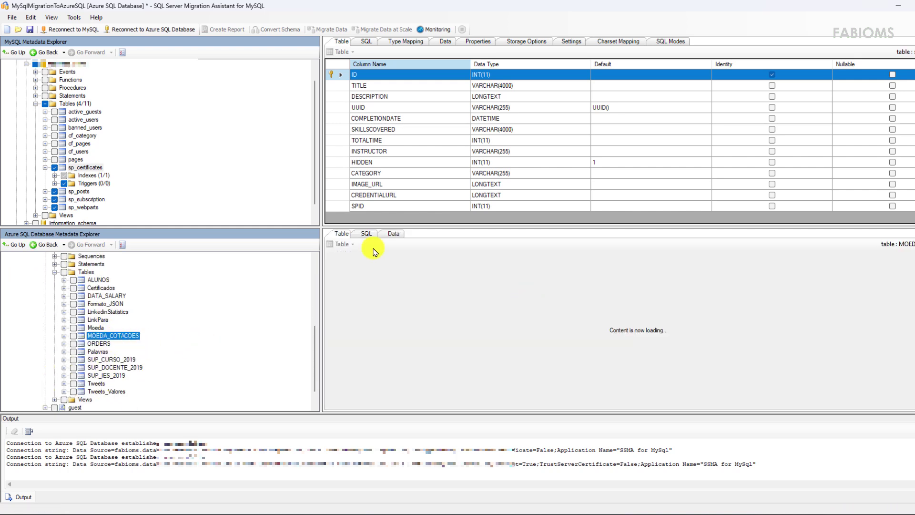
{"action": "left_click", "coordinate": [390, 234]}
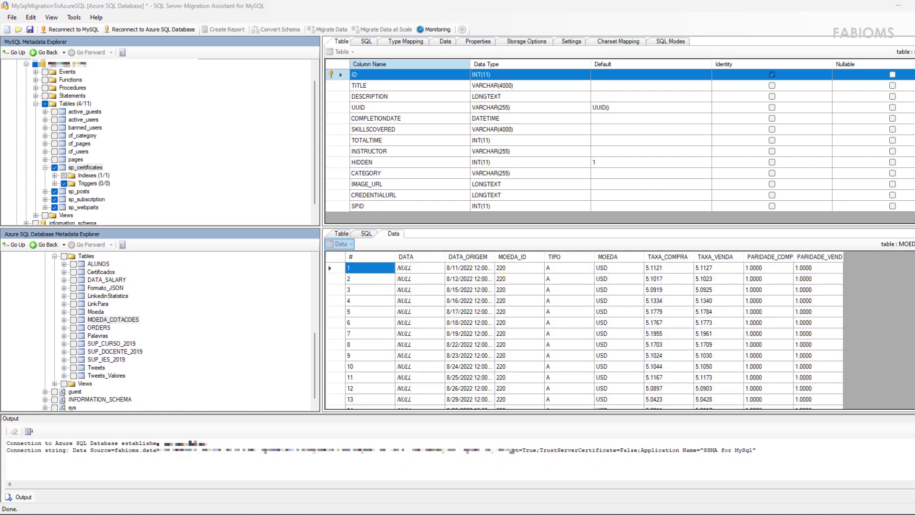
{"action": "left_click", "coordinate": [341, 233]}
{"action": "left_click", "coordinate": [120, 321]}
{"action": "scroll", "coordinate": [315, 286], "scroll_direction": "up", "scroll_amount": 4}
{"action": "left_click", "coordinate": [71, 296]}
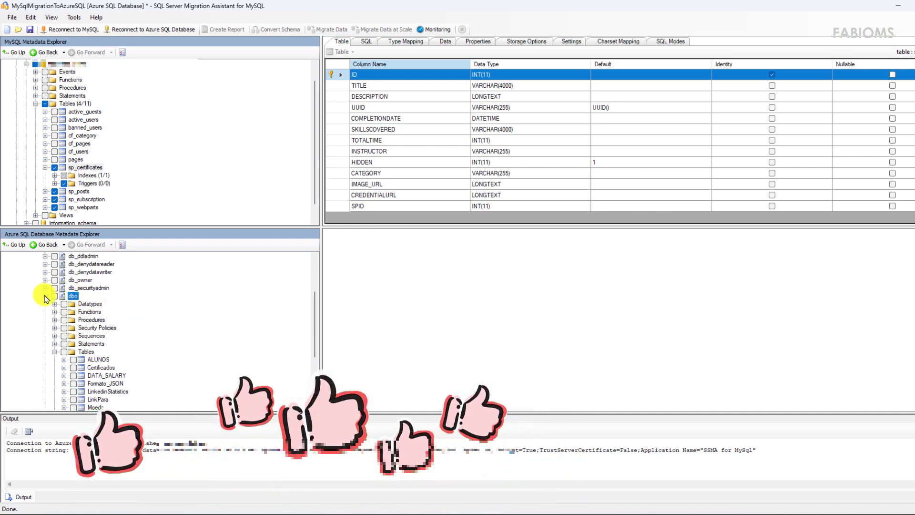
{"action": "left_click", "coordinate": [44, 296]}
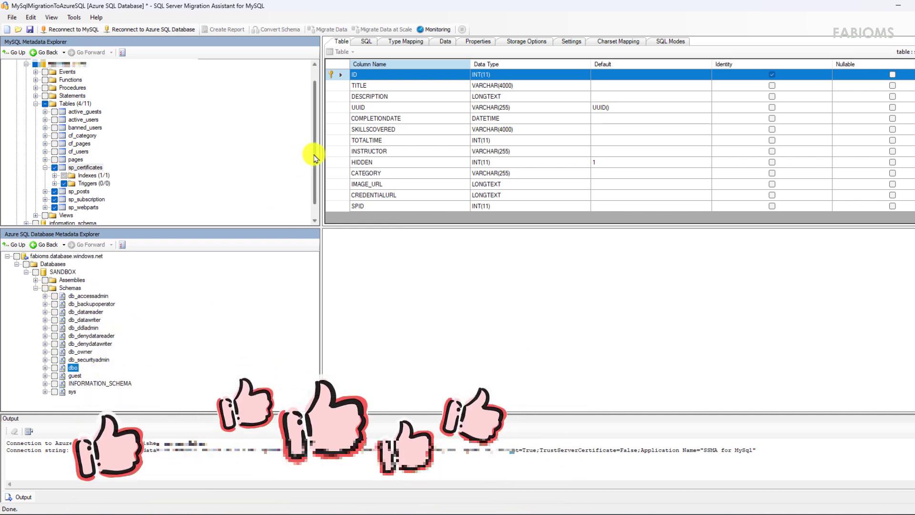
- Change the schema mapping of the fabiomsc_admin source database to the target schema SANDBOX.dbo
{"action": "left_click_drag", "start_coordinate": [316, 147], "coordinate": [317, 132]}
{"action": "left_click", "coordinate": [78, 81]}
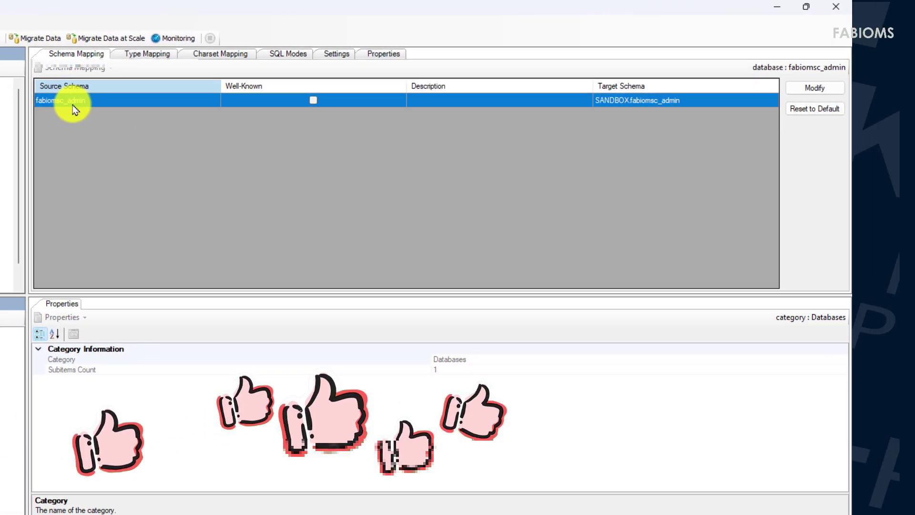
{"action": "left_click", "coordinate": [819, 80]}
{"action": "left_click", "coordinate": [805, 91]}
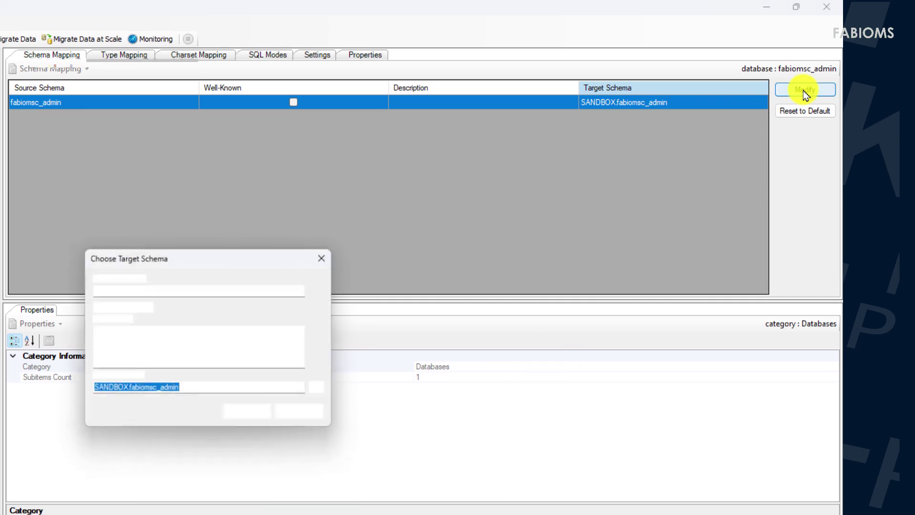
{"action": "left_click", "coordinate": [146, 389]}
{"action": "double_click", "coordinate": [129, 389]}
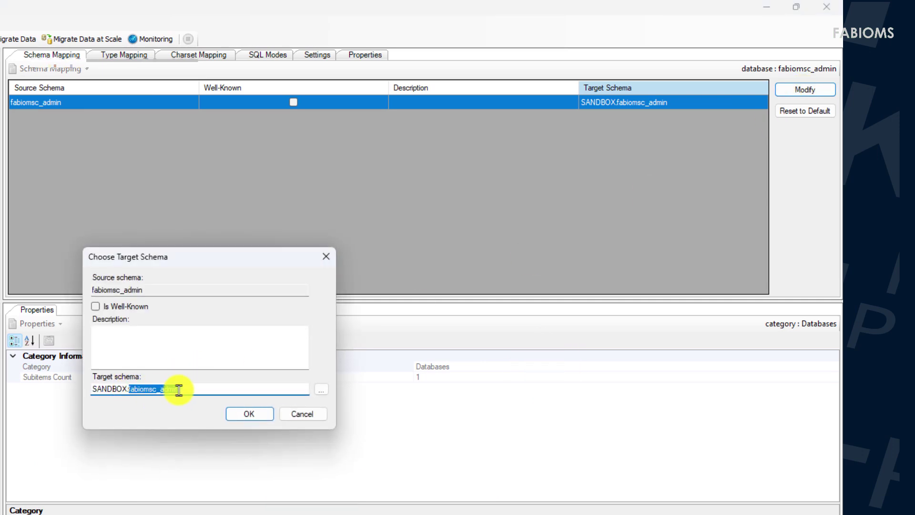
{"action": "type", "text": "dbo"}
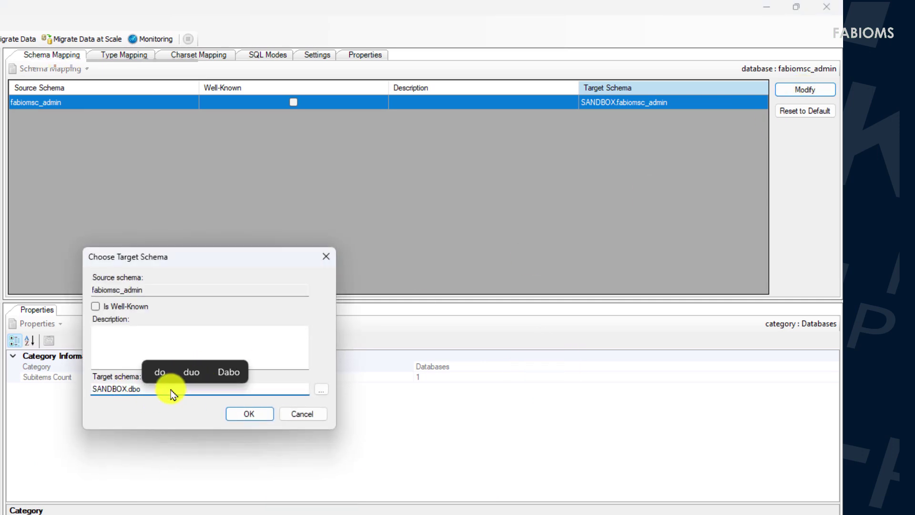
{"action": "left_click", "coordinate": [248, 414]}
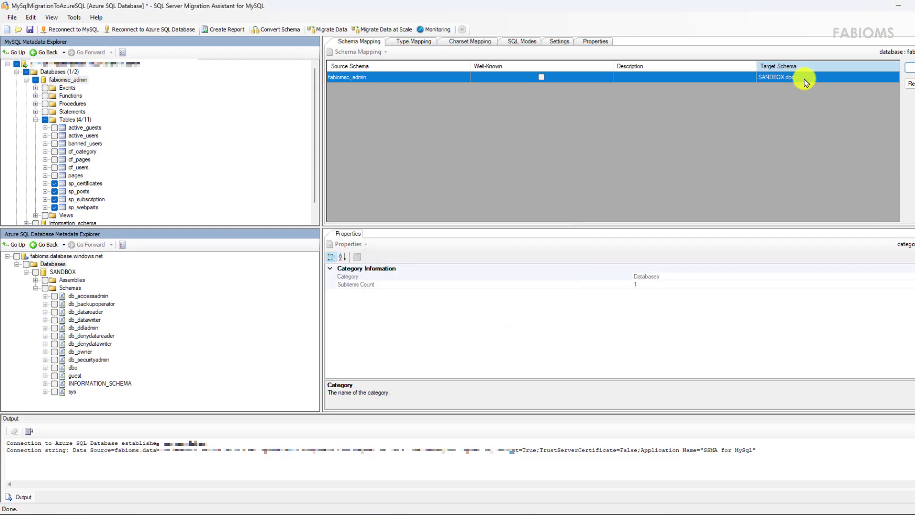
- Convert the schema of the selected fabiomsc_admin tables and locate the converted tables under the target dbo schema
{"action": "right_click", "coordinate": [75, 123]}
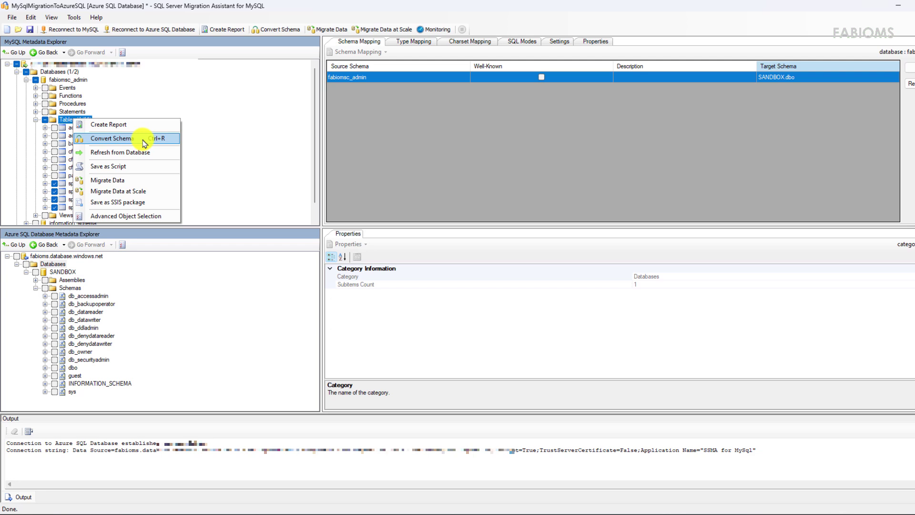
{"action": "left_click", "coordinate": [145, 142]}
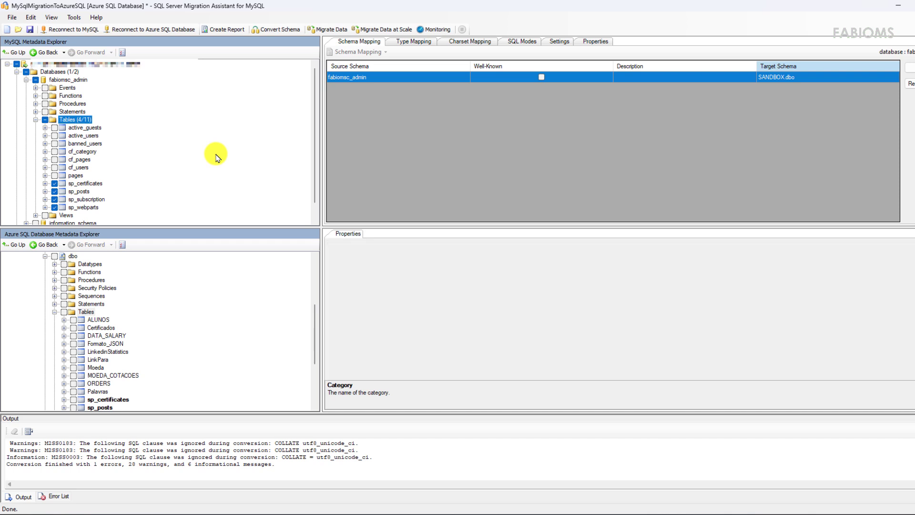
{"action": "left_click", "coordinate": [73, 257]}
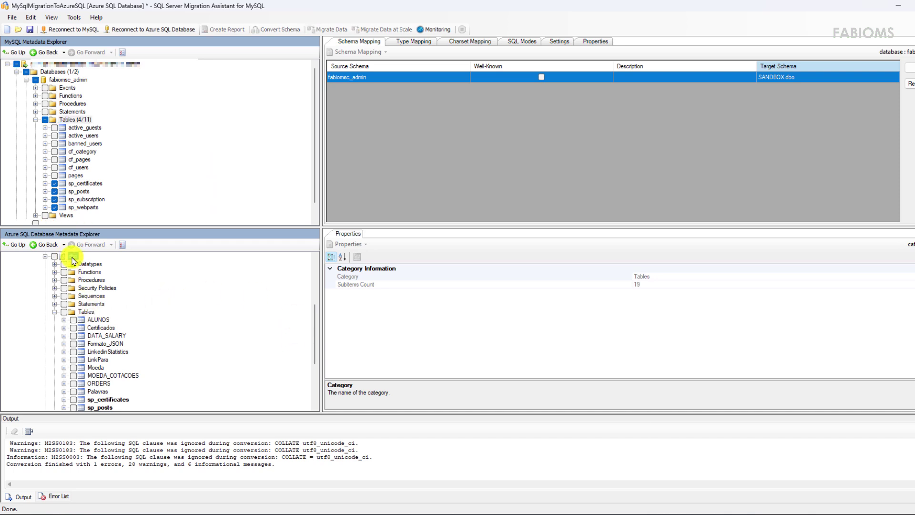
{"action": "left_click", "coordinate": [93, 314]}
{"action": "left_click_drag", "start_coordinate": [310, 327], "coordinate": [315, 355]}
- Examine the column definitions of the four converted sp_ tables in dbo and try to view the data of sp_certificates
{"action": "left_click", "coordinate": [112, 336]}
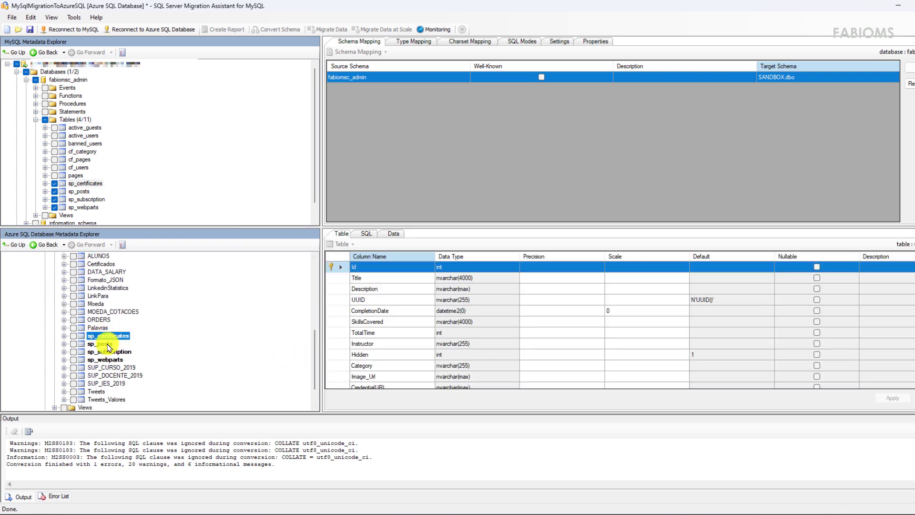
{"action": "left_click", "coordinate": [106, 344]}
{"action": "left_click", "coordinate": [112, 353]}
{"action": "left_click", "coordinate": [114, 360]}
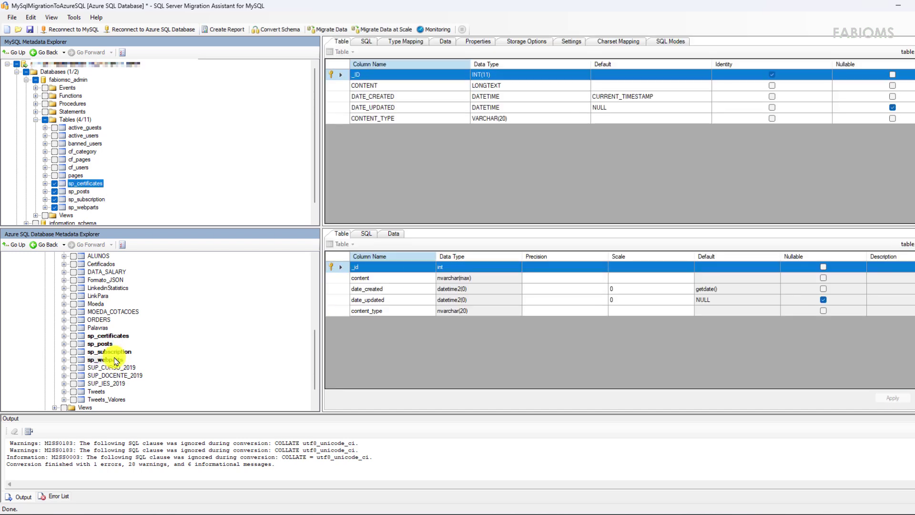
{"action": "left_click", "coordinate": [112, 336]}
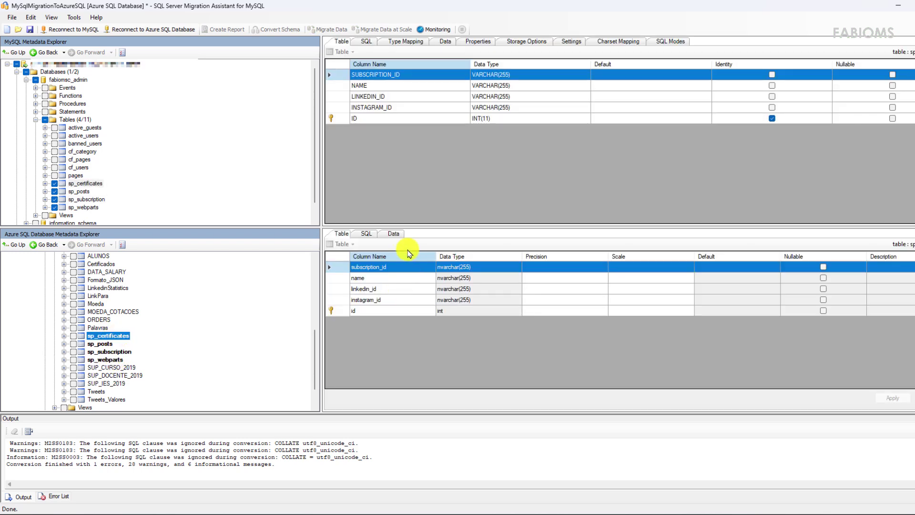
{"action": "left_click", "coordinate": [396, 234]}
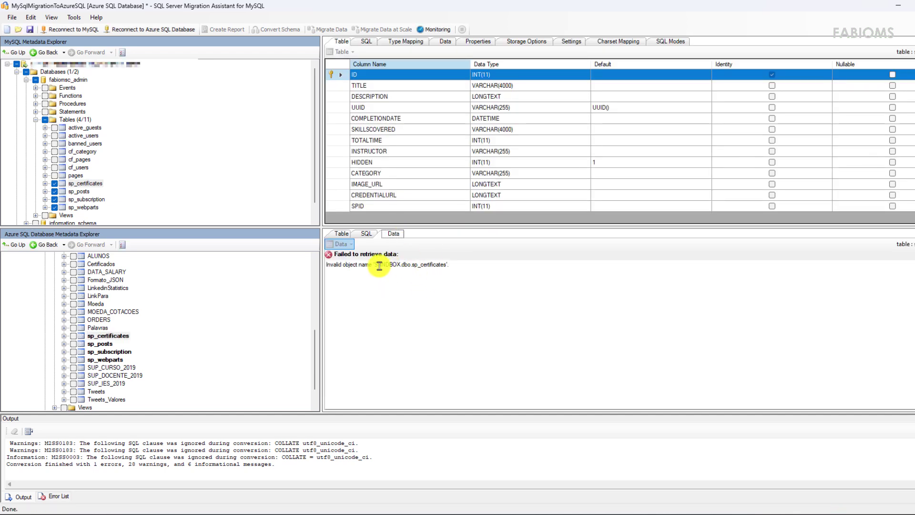
{"action": "left_click_drag", "start_coordinate": [451, 265], "coordinate": [194, 349]}
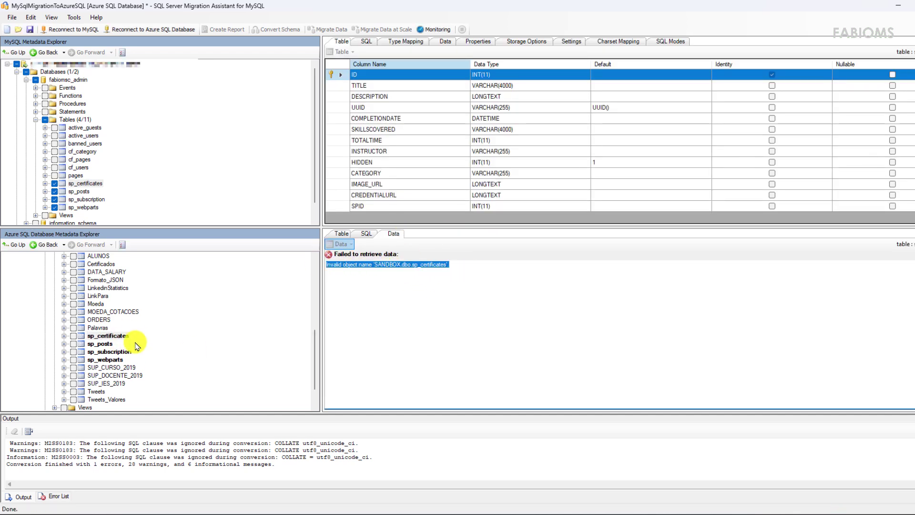
{"action": "left_click", "coordinate": [342, 234]}
- Include sp_certificates, sp_posts, sp_subscription and sp_webparts on the target side and synchronize the dbo tables with the database
{"action": "left_click", "coordinate": [74, 335]}
{"action": "scroll", "coordinate": [95, 334], "scroll_direction": "up", "scroll_amount": 2}
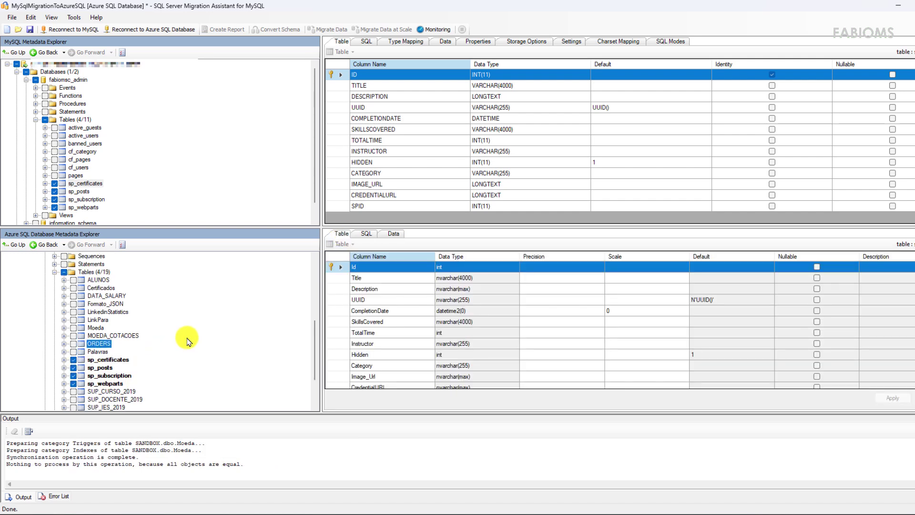
{"action": "right_click", "coordinate": [95, 297]}
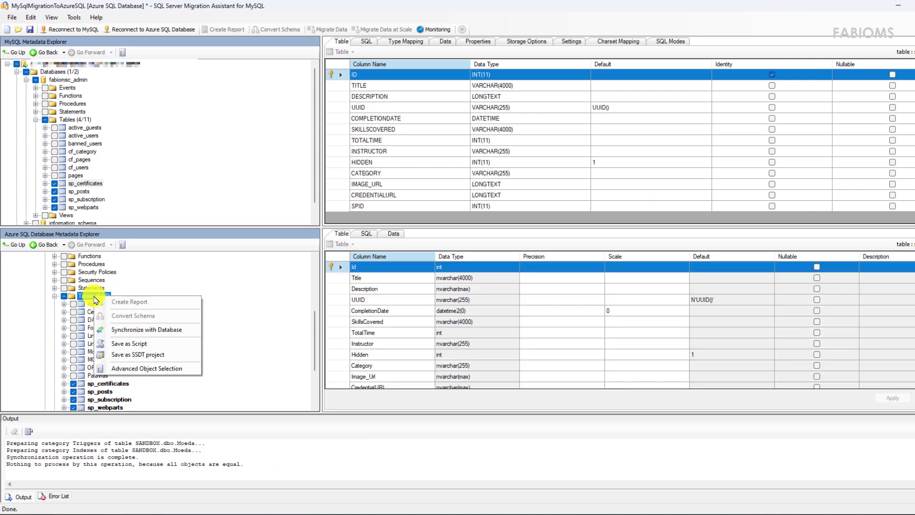
{"action": "left_click", "coordinate": [149, 333]}
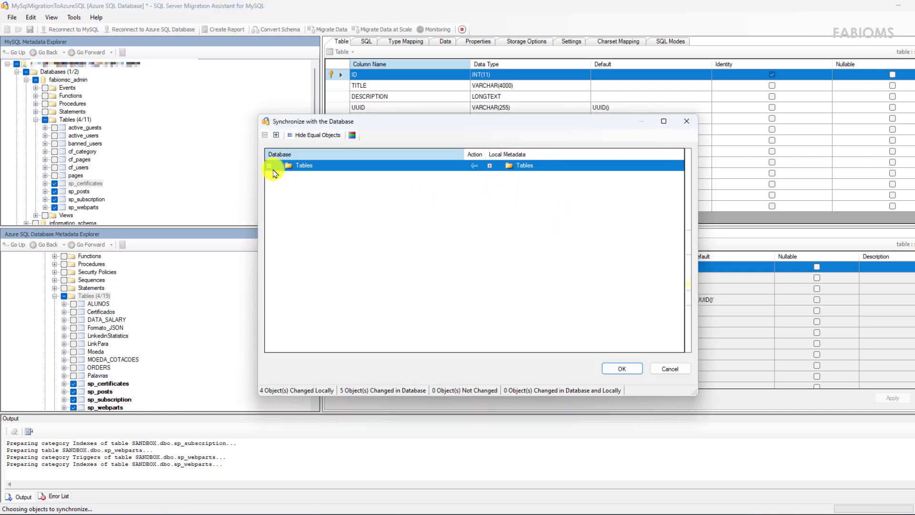
{"action": "left_click", "coordinate": [269, 165]}
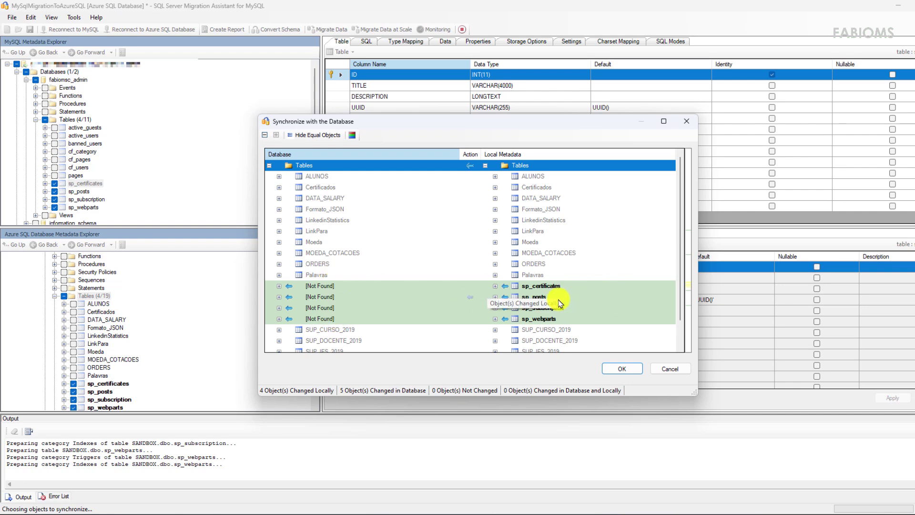
{"action": "left_click", "coordinate": [624, 369]}
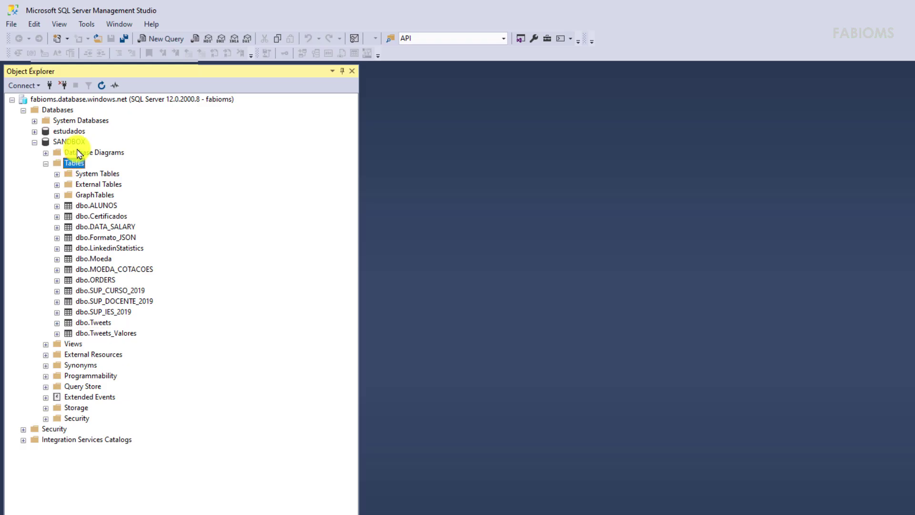
- Switch to SQL Server Management Studio and refresh the table list of the SANDBOX database
{"action": "left_click", "coordinate": [67, 142]}
{"action": "left_click", "coordinate": [75, 163]}
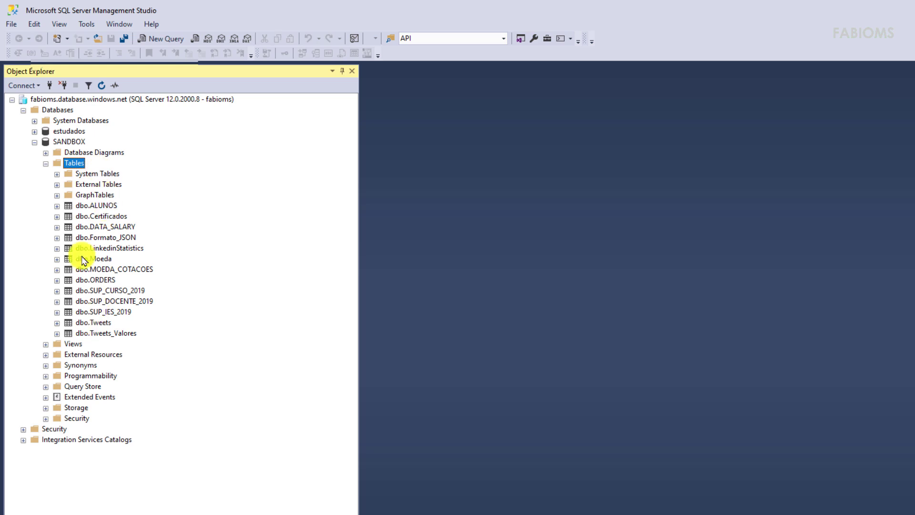
{"action": "right_click", "coordinate": [77, 164]}
{"action": "left_click", "coordinate": [122, 225]}
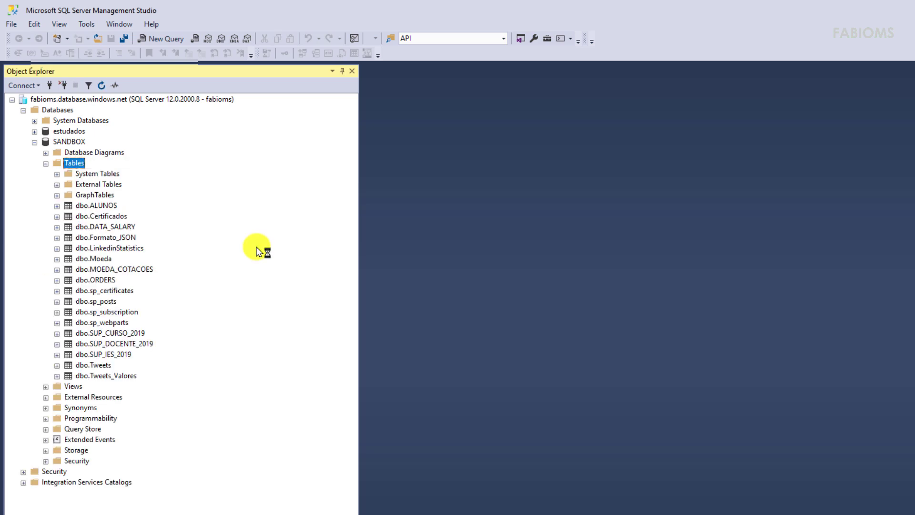
- Query the top 1000 rows of the dbo.sp_certificates table in the SANDBOX database
{"action": "left_click_drag", "start_coordinate": [115, 290], "coordinate": [191, 298]}
{"action": "right_click", "coordinate": [190, 297]}
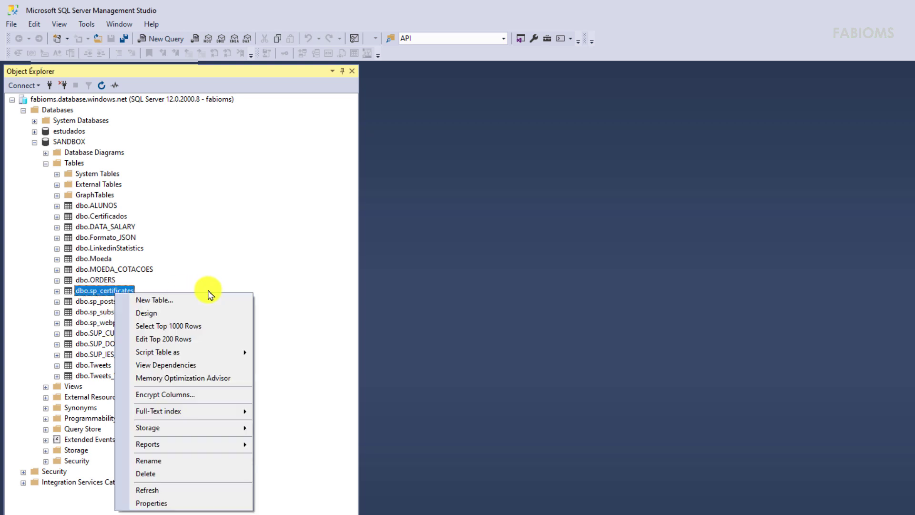
{"action": "left_click", "coordinate": [190, 323]}
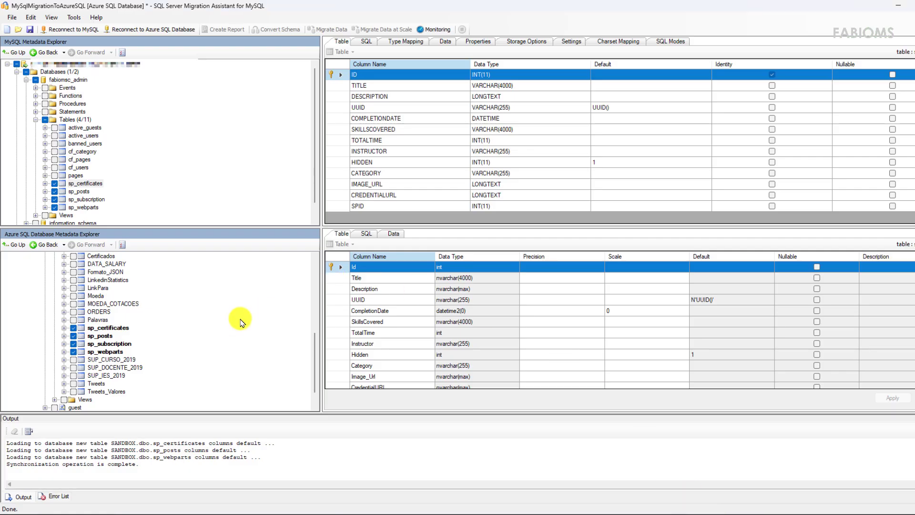
- Switch to SQL Server Migration Assistant, migrate the selected fabiomsc_admin tables' data, and review the migration report and the sp_certificates rows in SQL Server Management Studio
{"action": "right_click", "coordinate": [73, 120]}
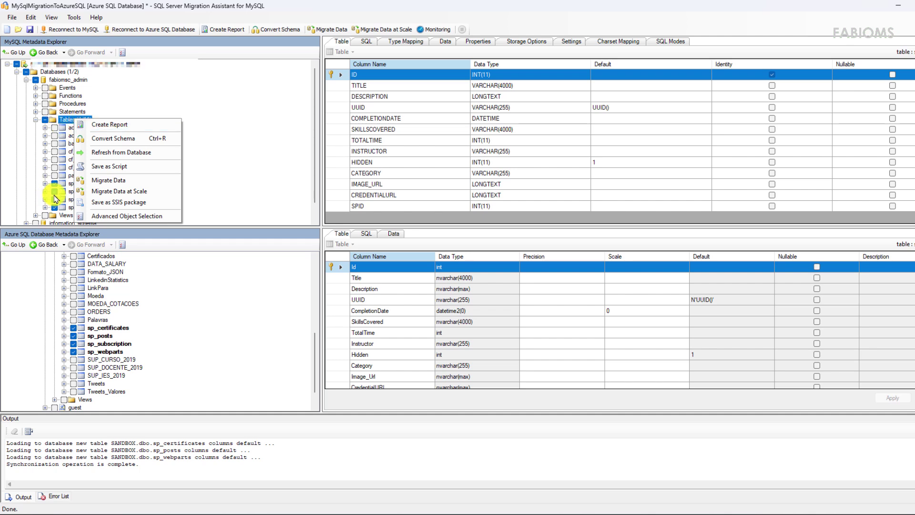
{"action": "left_click", "coordinate": [130, 181]}
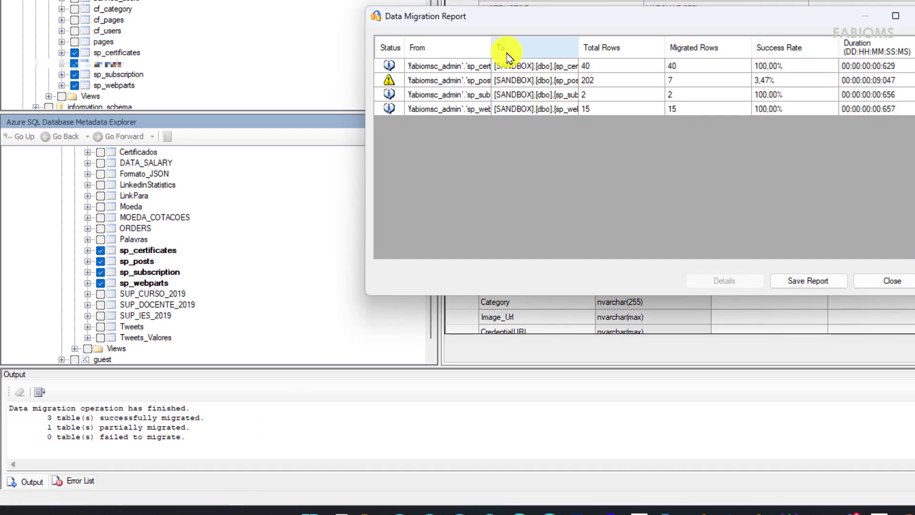
{"action": "left_click_drag", "start_coordinate": [493, 44], "coordinate": [532, 45]}
{"action": "left_click", "coordinate": [712, 81]}
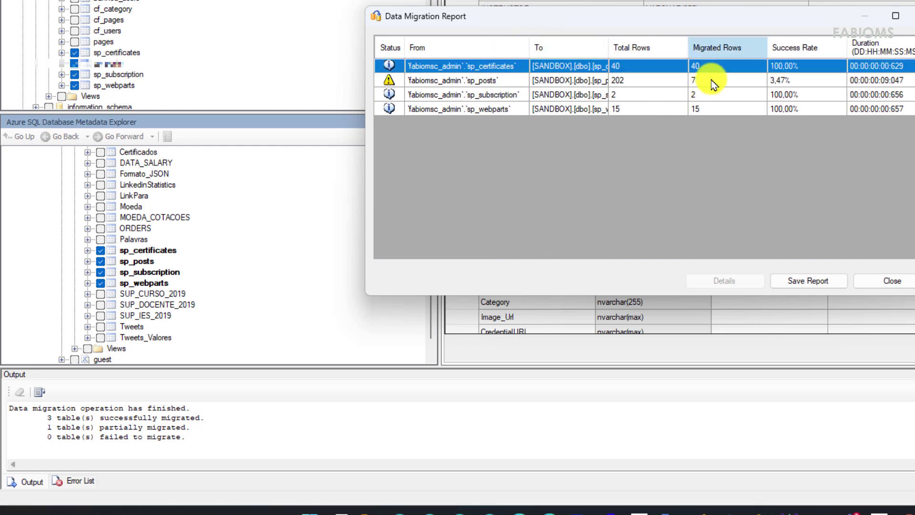
{"action": "double_click", "coordinate": [608, 47]}
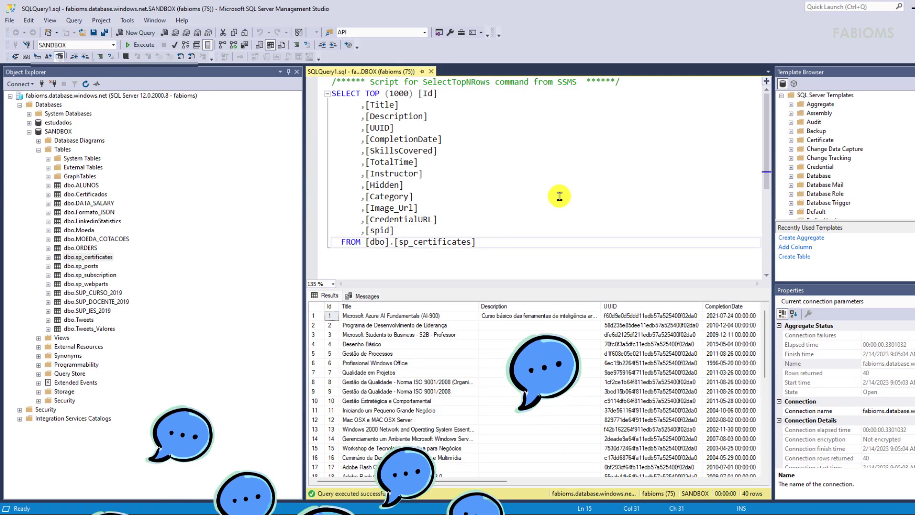
{"action": "mouse_move", "coordinate": [372, 481]}
{"action": "left_mouse_down"}
{"action": "mouse_move", "coordinate": [751, 481]}
{"action": "mouse_move", "coordinate": [375, 484]}
{"action": "left_mouse_up"}
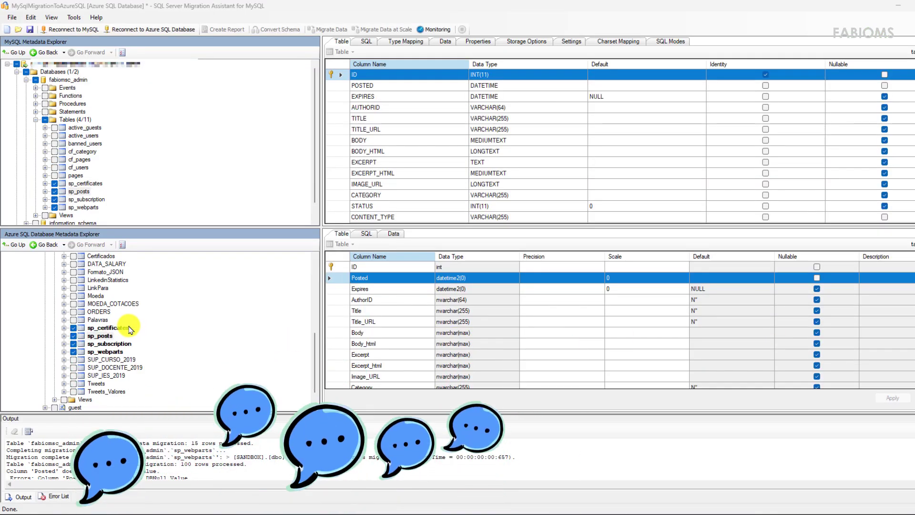
- Make the Posted column of the target sp_posts table nullable in SQL Server Migration Assistant, and synchronize the saved change with the database
{"action": "left_click", "coordinate": [106, 337]}
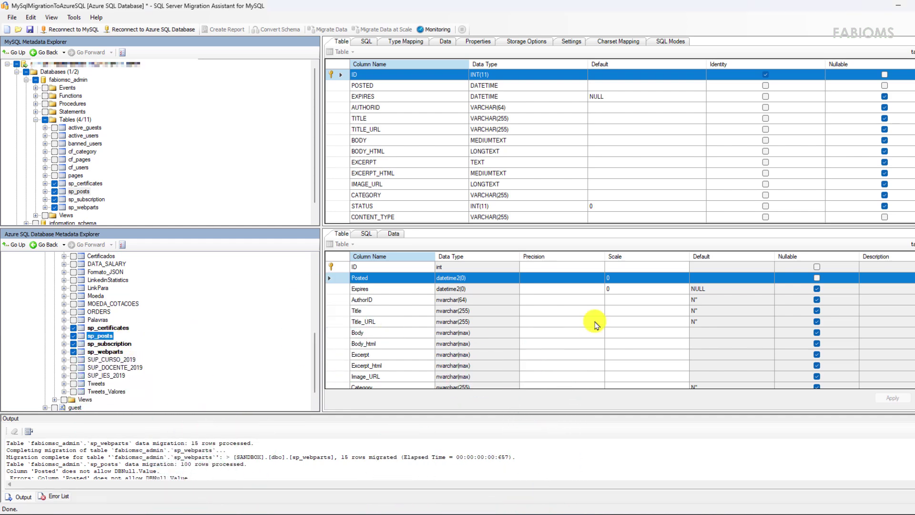
{"action": "left_click", "coordinate": [816, 279]}
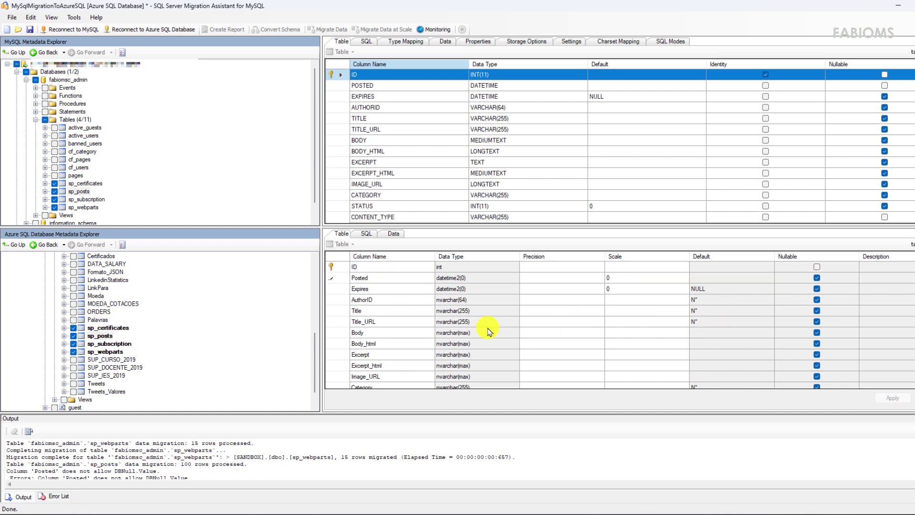
{"action": "right_click", "coordinate": [98, 336]}
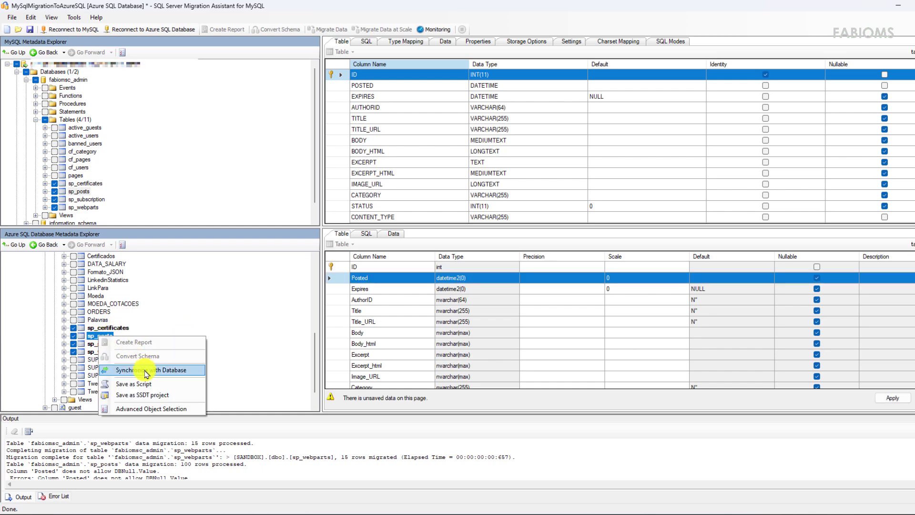
{"action": "left_click", "coordinate": [146, 371]}
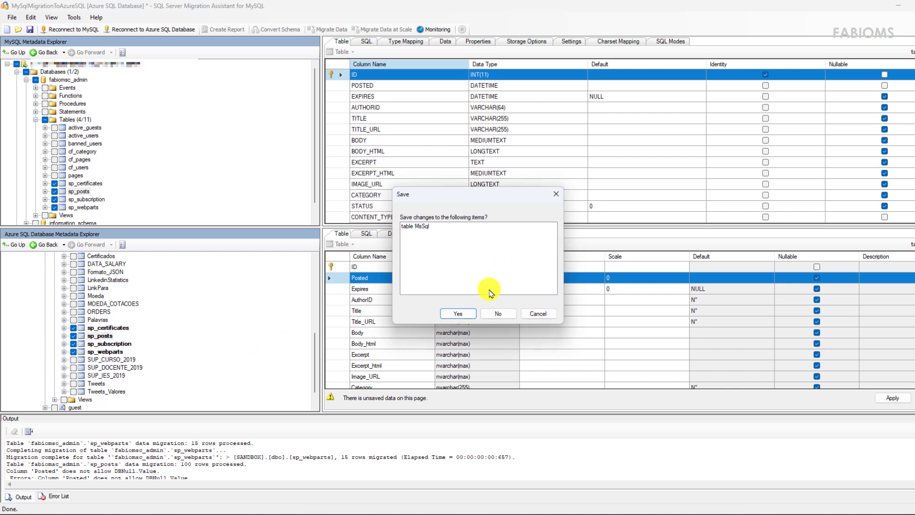
{"action": "left_click", "coordinate": [456, 313]}
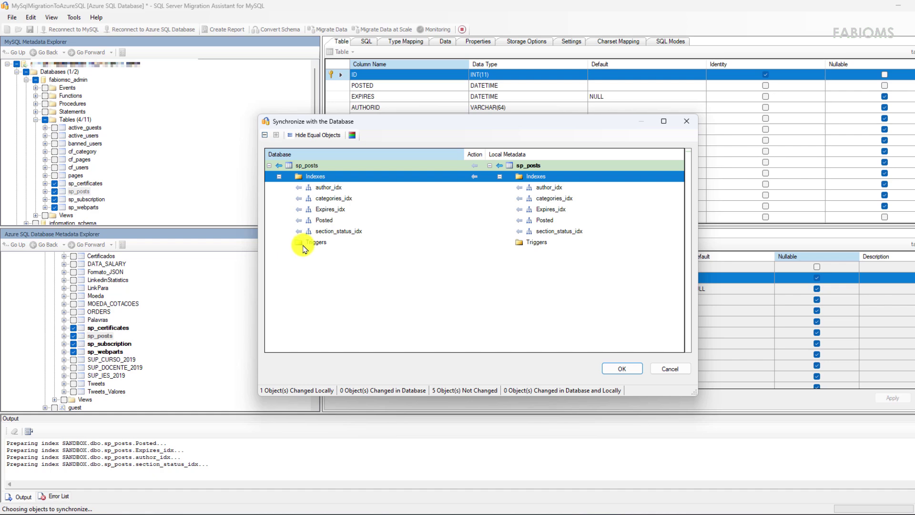
{"action": "left_click", "coordinate": [624, 369]}
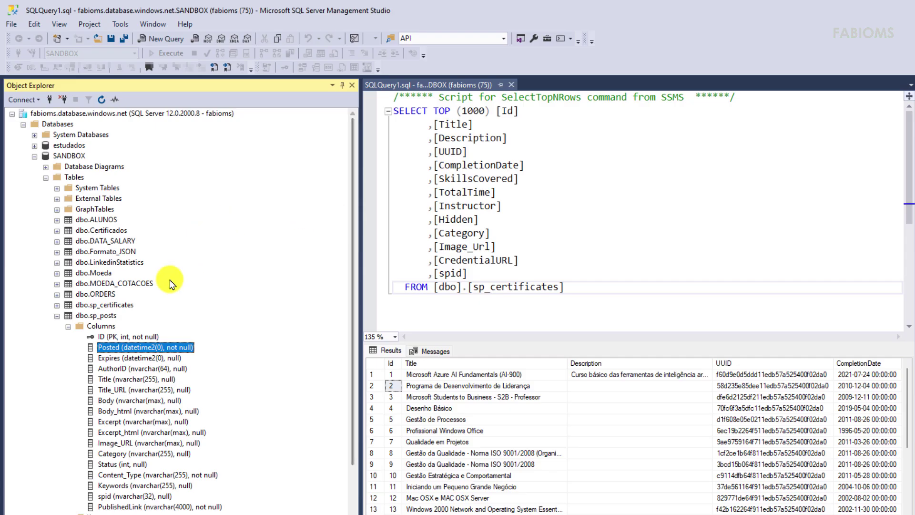
- Switch to SQL Server Management Studio, refresh the dbo.sp_posts columns and check the nullability of Posted
{"action": "left_click", "coordinate": [174, 361]}
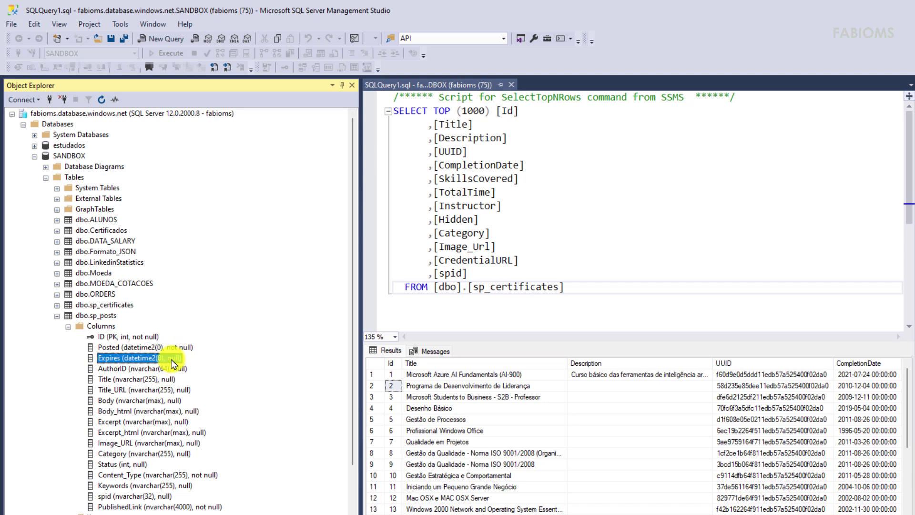
{"action": "left_click", "coordinate": [179, 347]}
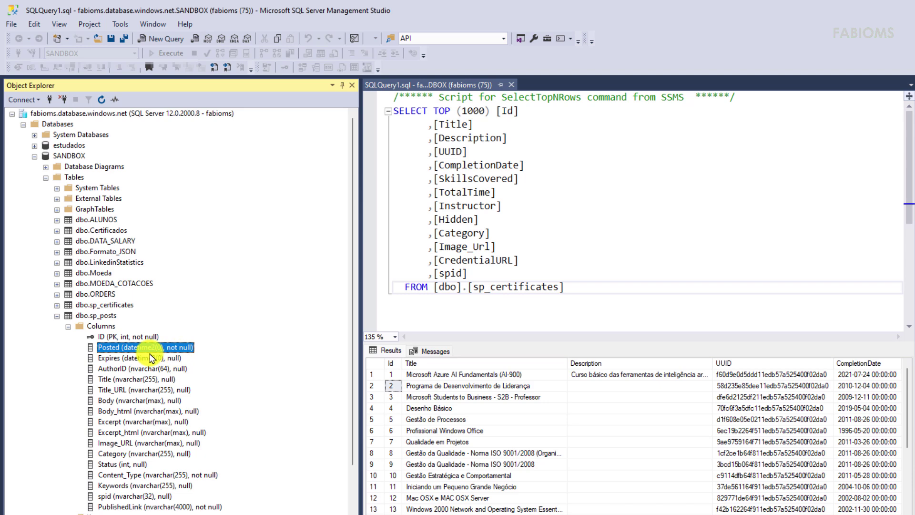
{"action": "right_click", "coordinate": [114, 327]}
{"action": "key", "text": "Escape"}
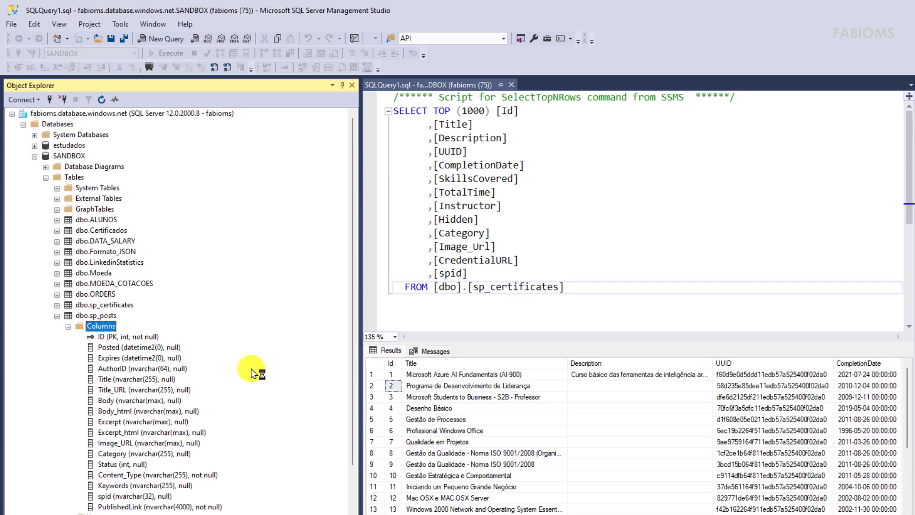
{"action": "left_click", "coordinate": [182, 348]}
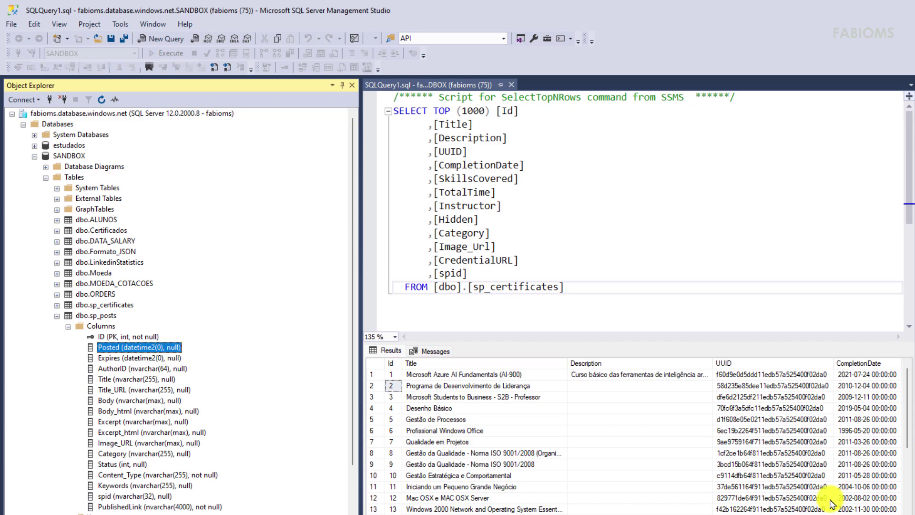
- Switch back to SQL Server Migration Assistant, migrate the data of the source sp_posts table again and review the migration report
{"action": "key", "text": "alt+Tab"}
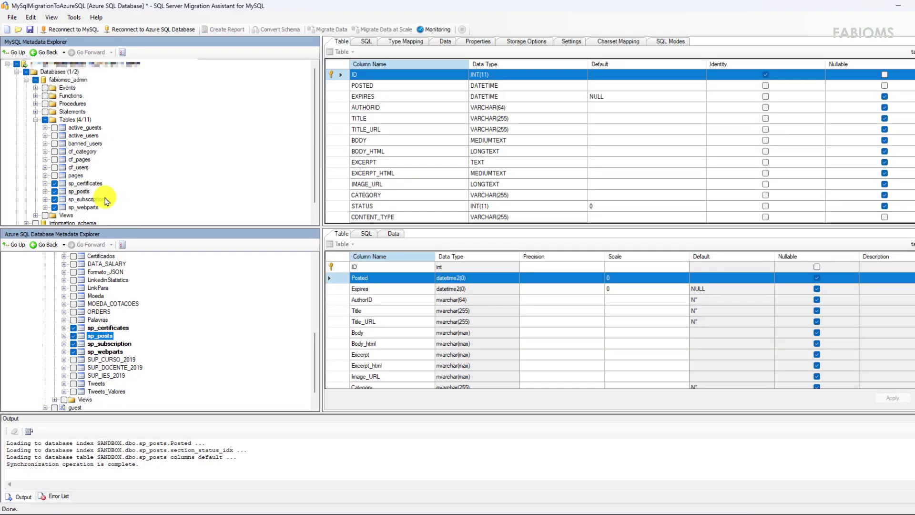
{"action": "right_click", "coordinate": [79, 195]}
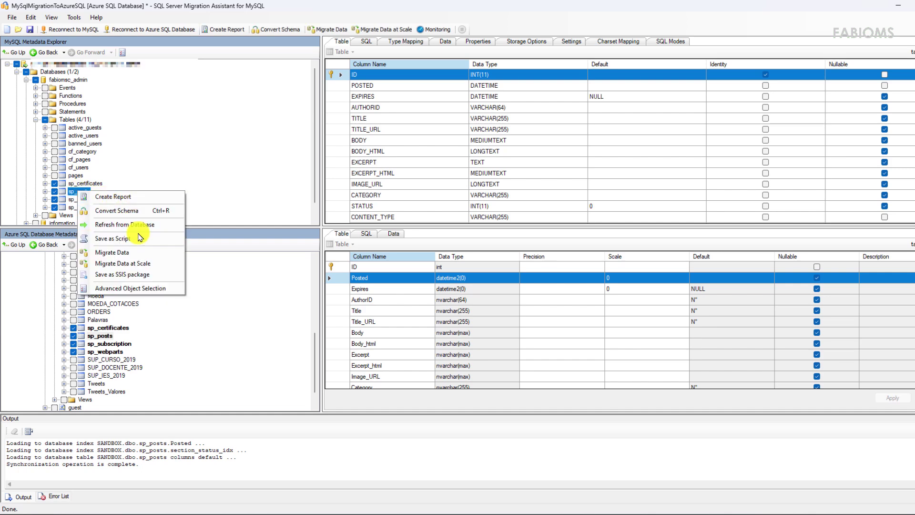
{"action": "left_click", "coordinate": [123, 256]}
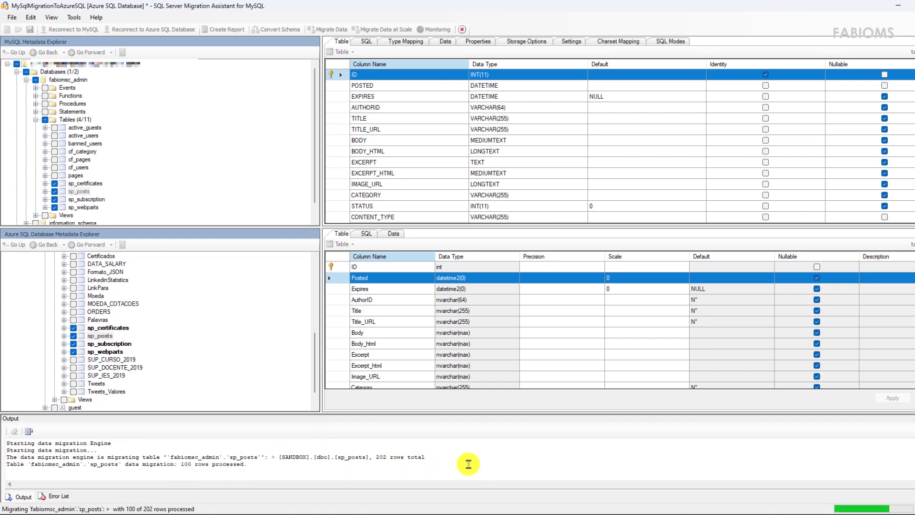
{"action": "left_click_drag", "start_coordinate": [423, 180], "coordinate": [443, 180]}
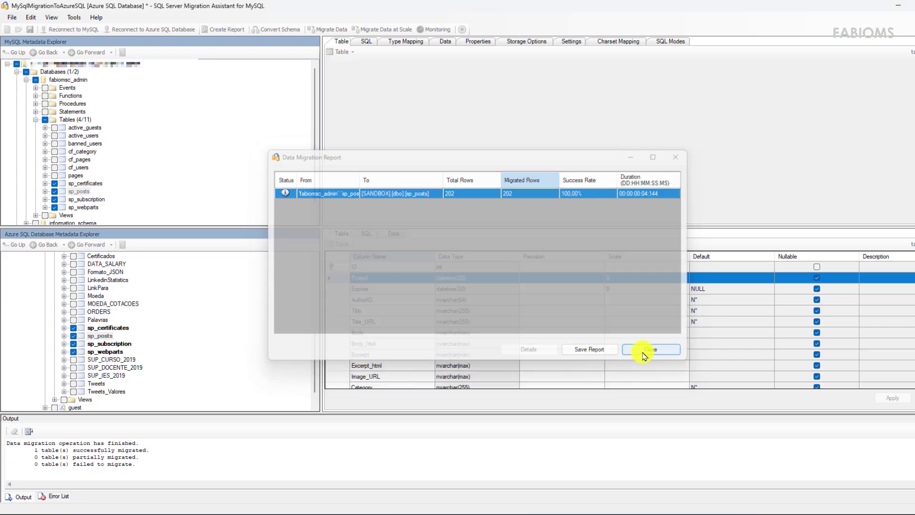
{"action": "left_click", "coordinate": [652, 350]}
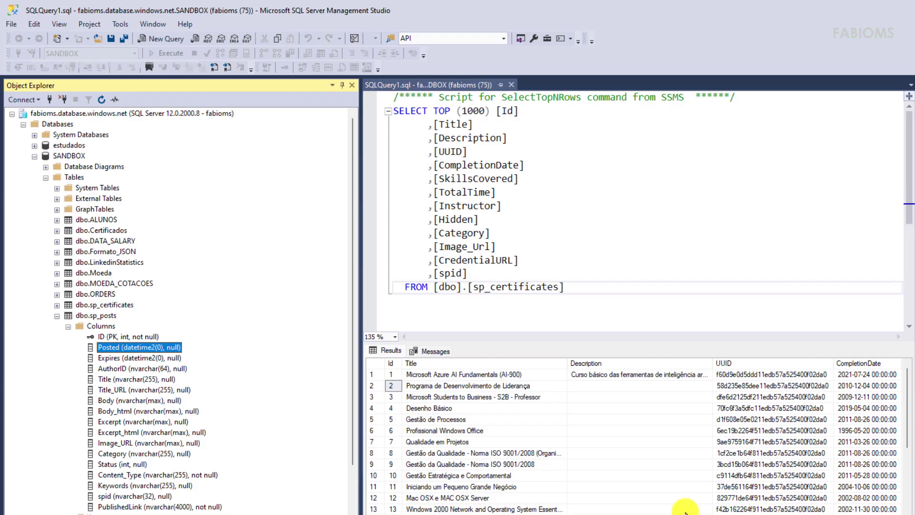
- Query the top 1000 rows of dbo.sp_posts in SQL Server Management Studio and look through the result columns
{"action": "left_click", "coordinate": [105, 315]}
{"action": "right_click", "coordinate": [101, 315]}
{"action": "left_click", "coordinate": [204, 350]}
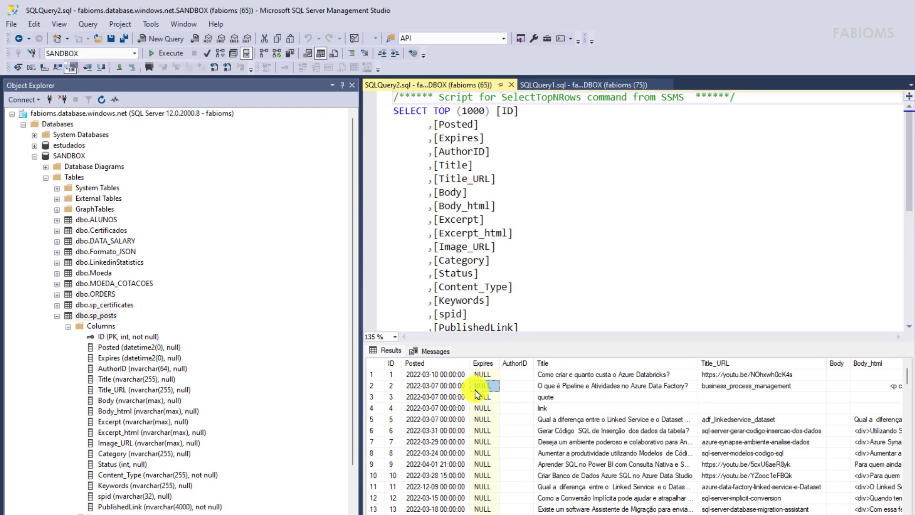
{"action": "scroll", "coordinate": [638, 434], "scroll_direction": "right", "scroll_amount": 10}
{"action": "scroll", "coordinate": [638, 434], "scroll_direction": "left", "scroll_amount": 10}
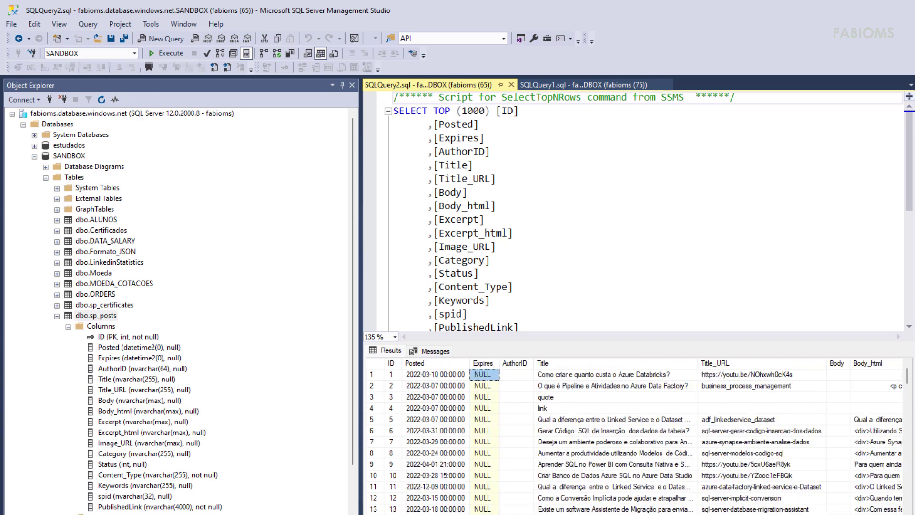